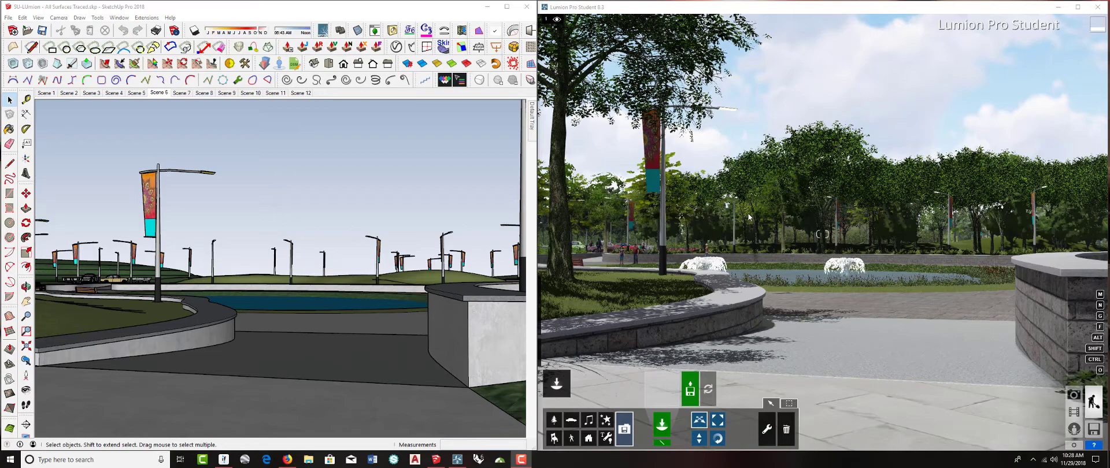
Step: Examine the plaza, curved wall and pond from several angles in the SketchUp model, then bring Lumion into focus
mouse_move(298, 234)
middle_mouse_down()
mouse_move(293, 248)
mouse_move(298, 231)
mouse_move(292, 242)
mouse_move(311, 236)
middle_mouse_up()
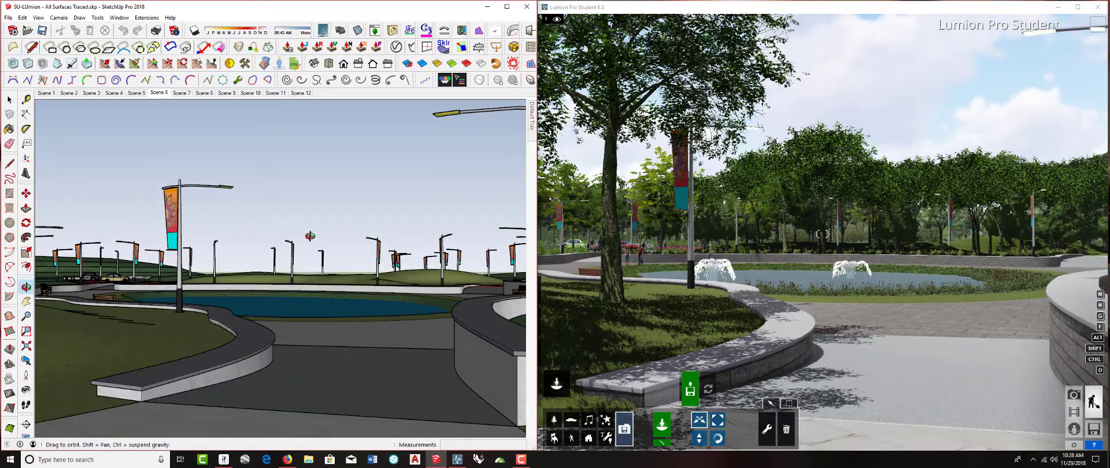
middle_click_drag(310, 236, 343, 243)
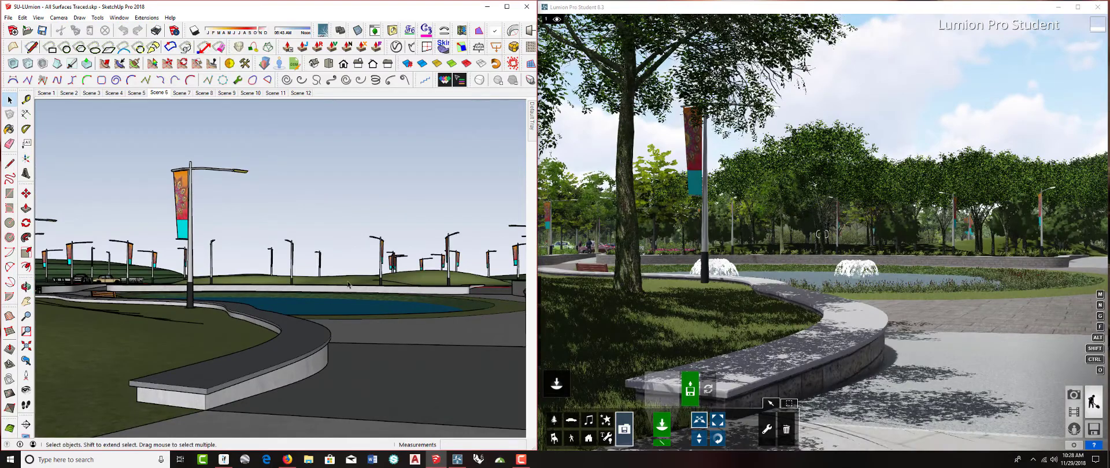
middle_click_drag(354, 292, 340, 281)
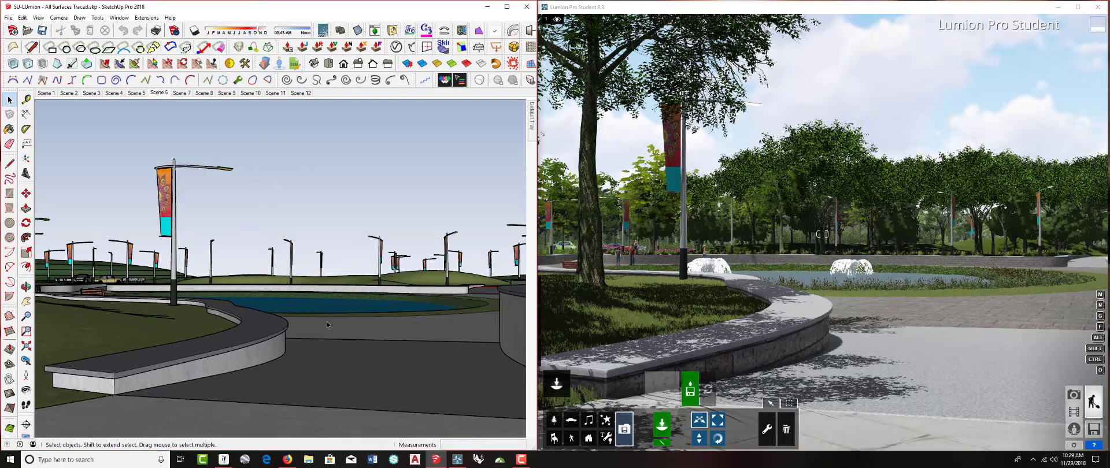
left_click(457, 461)
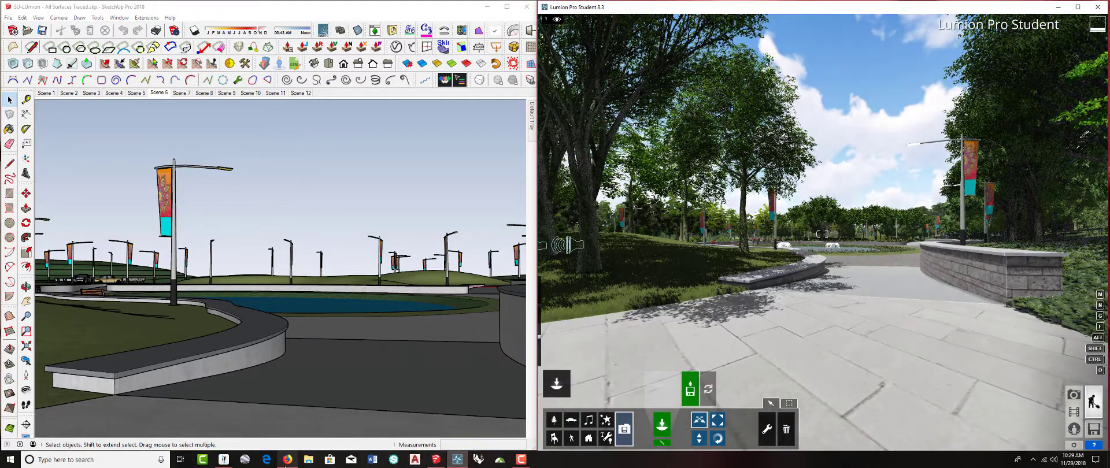
Step: Switch to Intuiface Composer, run the 26th Street & Railroad Street scene and enlarge its embedded MyLumion panorama
left_click(224, 459)
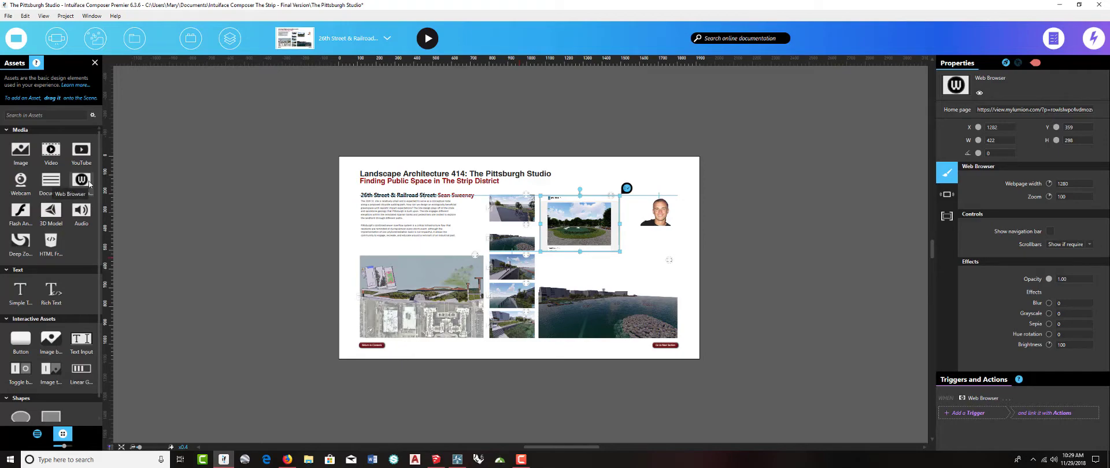
left_click(428, 39)
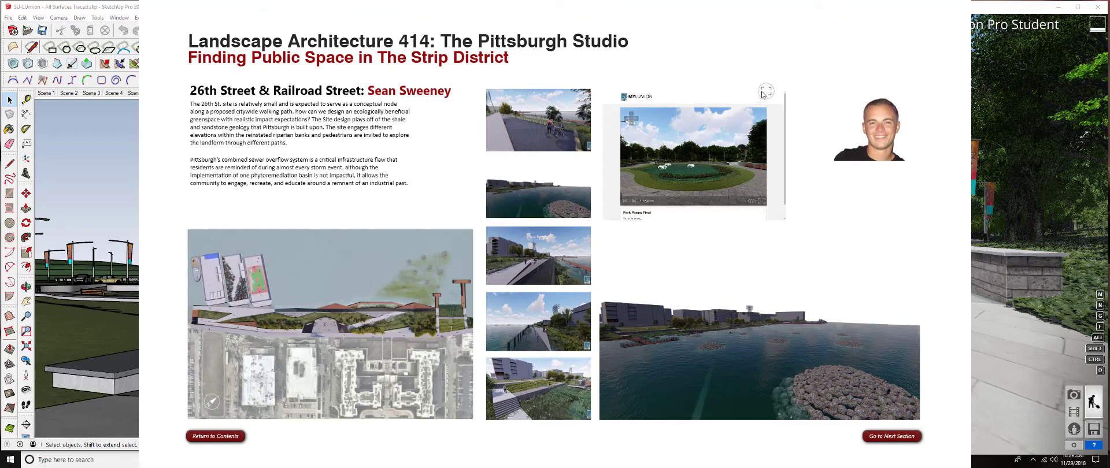
left_click(766, 92)
Step: Look around the pond in panorama 1 and turn on the display of the navigation hotspots
left_click_drag(502, 250, 399, 217)
left_click_drag(657, 219, 485, 214)
left_click_drag(654, 242, 571, 233)
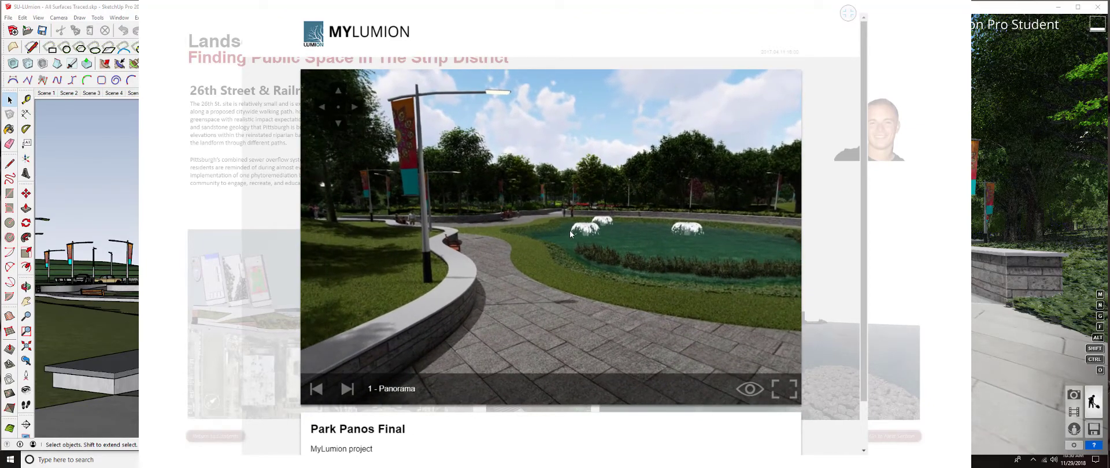
left_click(749, 390)
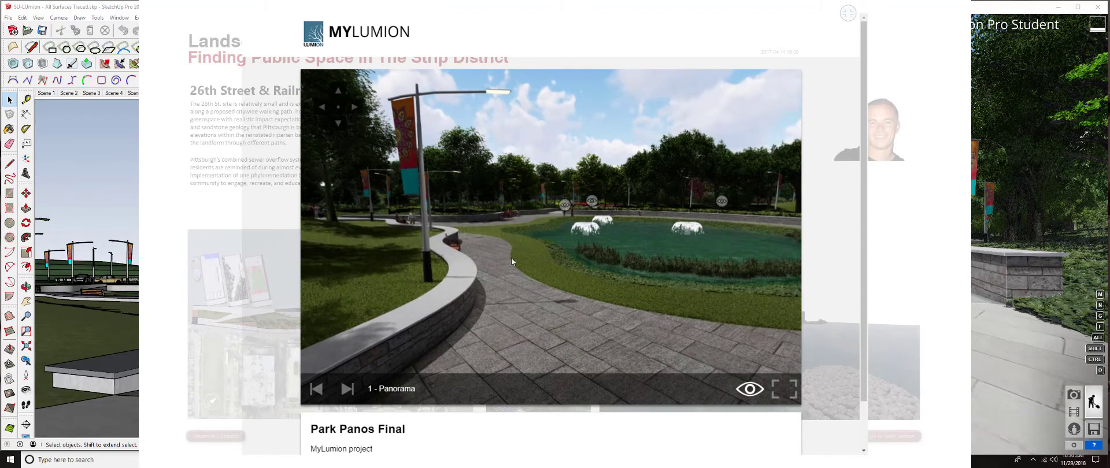
Step: Travel through the hotspots from panorama 1 to panorama 8 and on to panorama 9 under the orange canopies
left_click_drag(511, 258, 673, 293)
left_click_drag(561, 262, 673, 272)
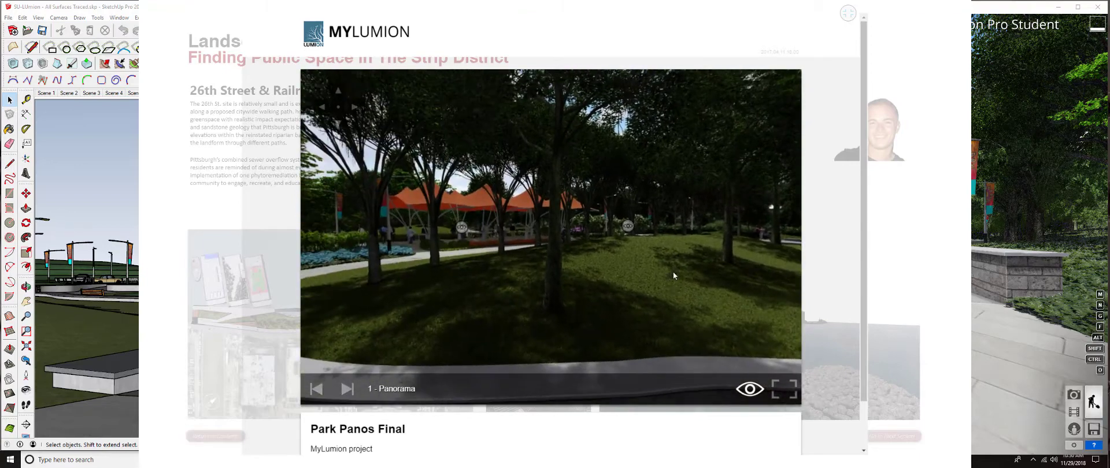
left_click_drag(532, 236, 658, 243)
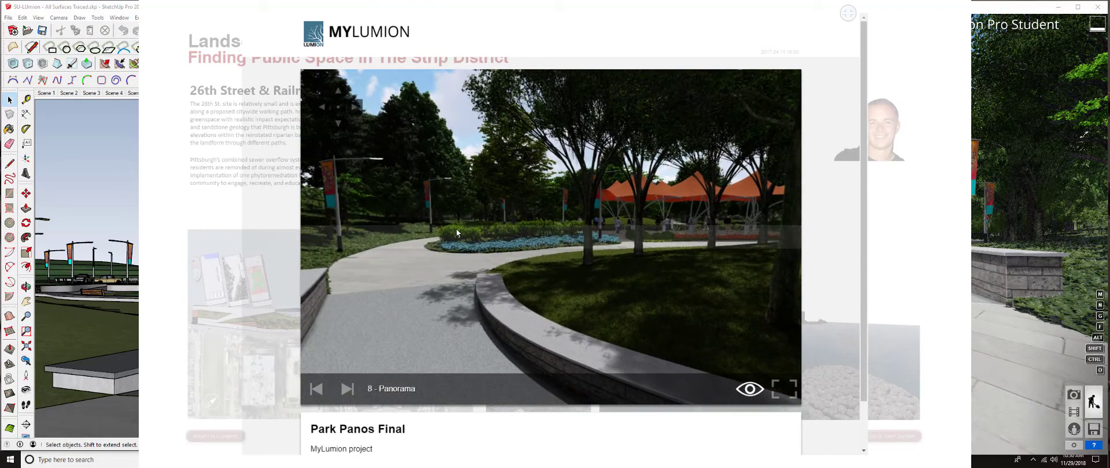
left_click(455, 229)
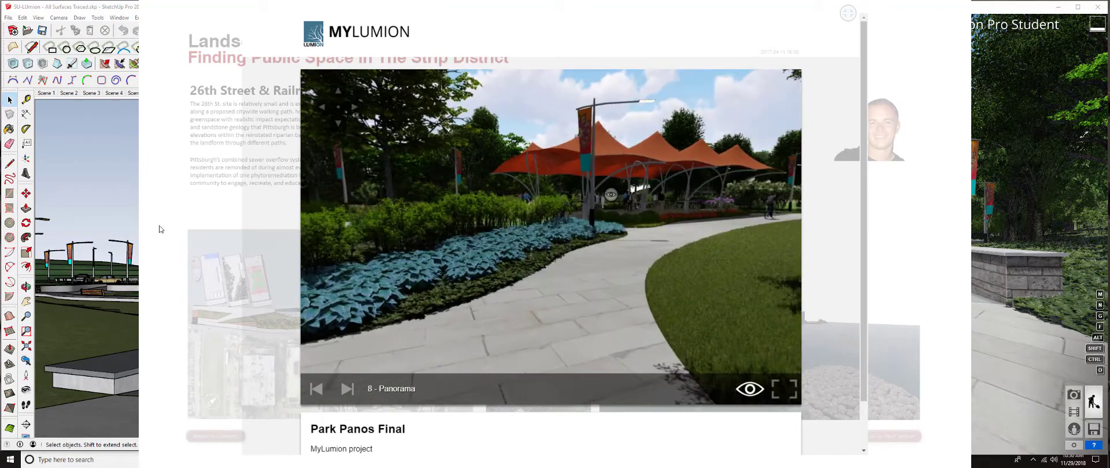
left_click_drag(369, 216, 312, 217)
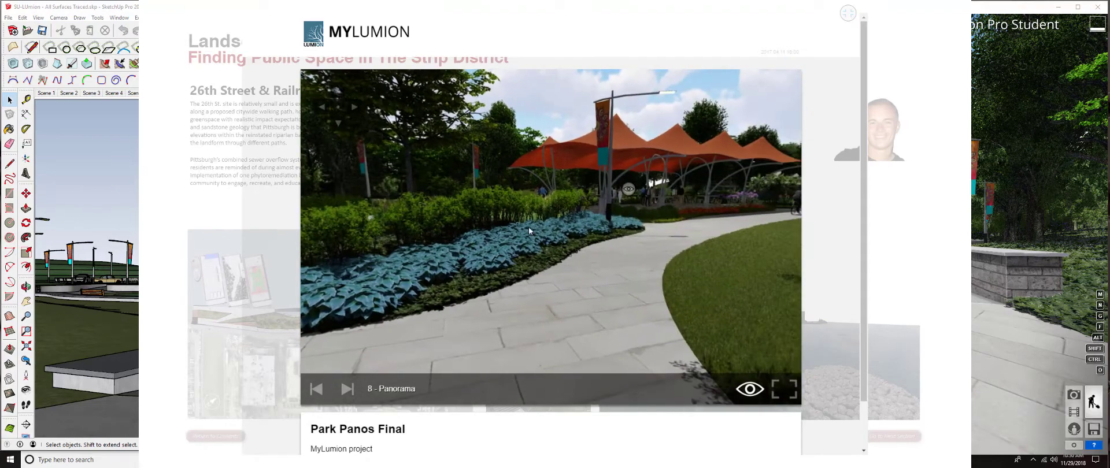
left_click_drag(529, 224, 453, 215)
left_click(487, 199)
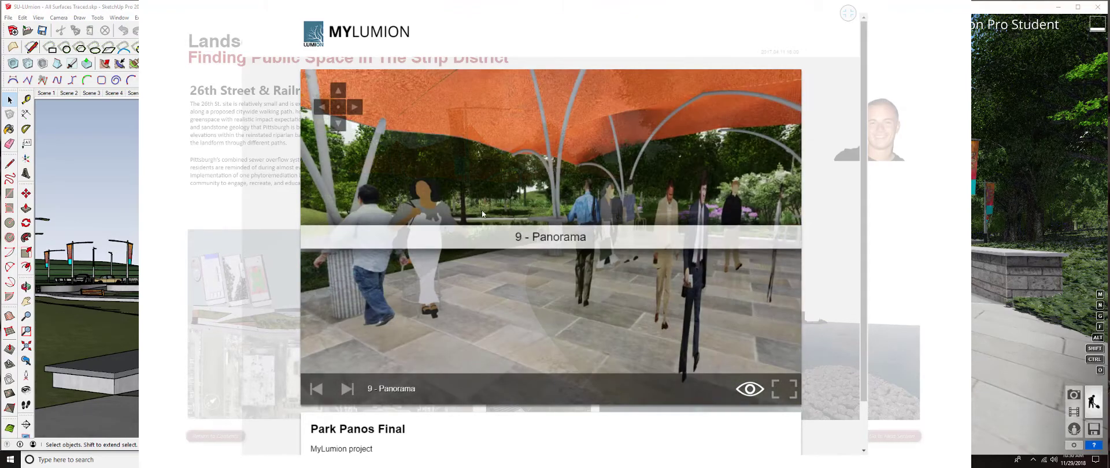
Step: Look around the canopy seating area in panorama 9 and return to panorama 1 through its hotspot
mouse_move(373, 227)
left_mouse_down()
mouse_move(256, 228)
mouse_move(643, 236)
mouse_move(367, 238)
left_mouse_up()
left_click_drag(719, 227, 357, 234)
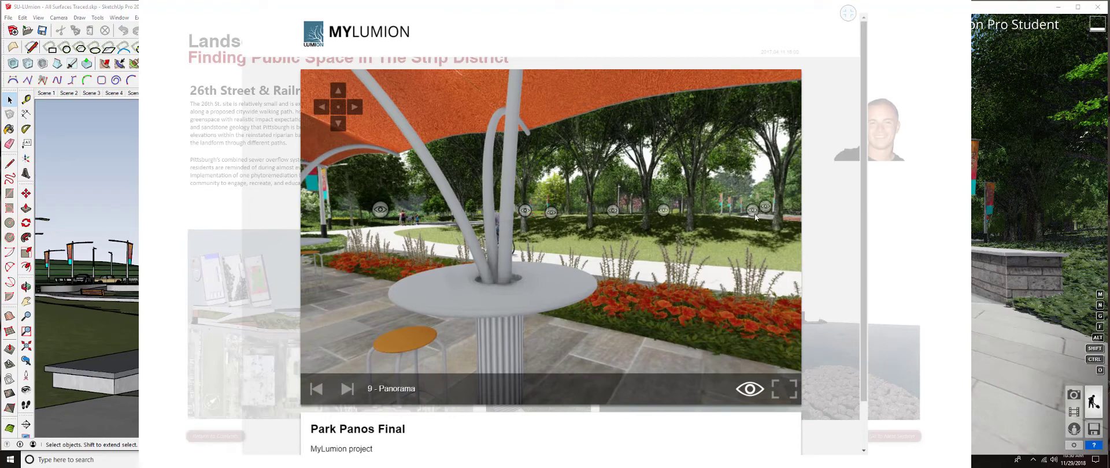
left_click_drag(570, 237, 411, 245)
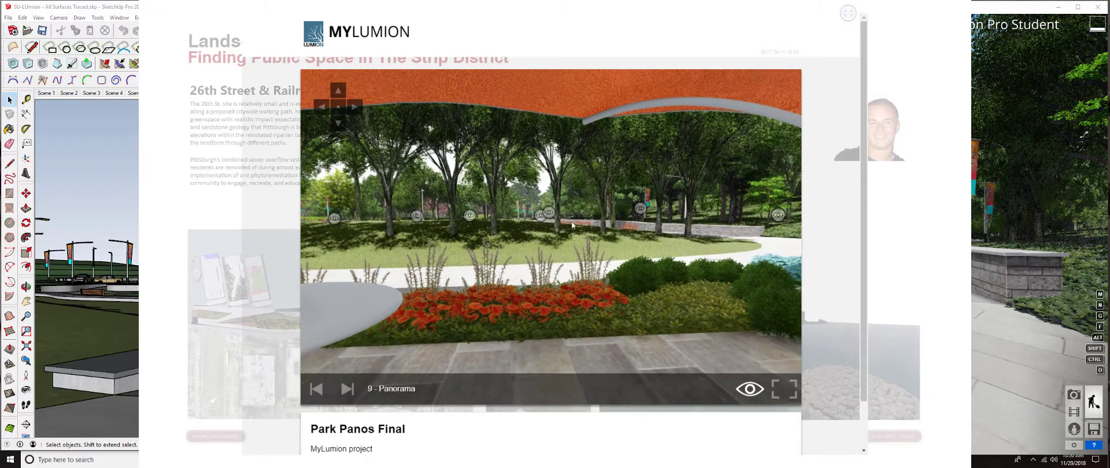
left_click(636, 208)
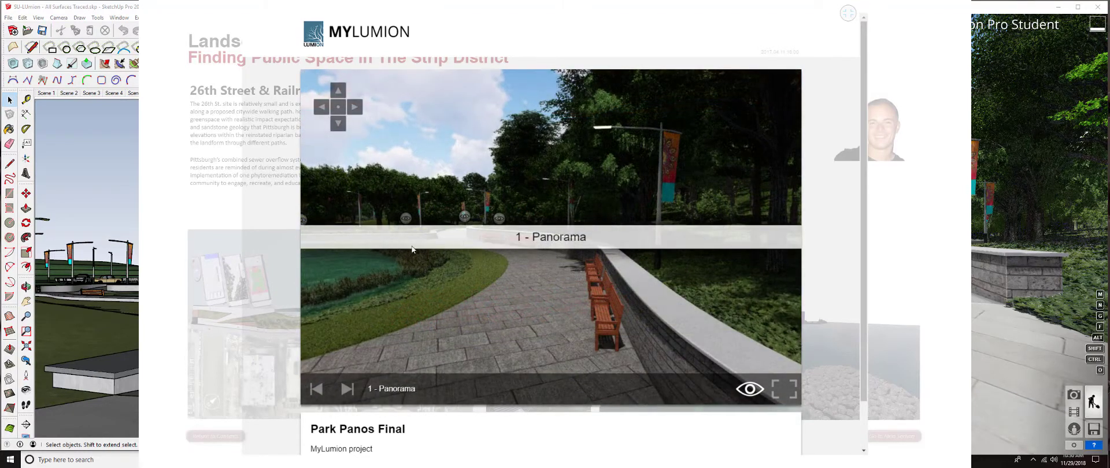
Step: Follow the hotspots from the pond in panorama 1 through panorama 3 to panorama 4
left_click_drag(456, 246, 579, 243)
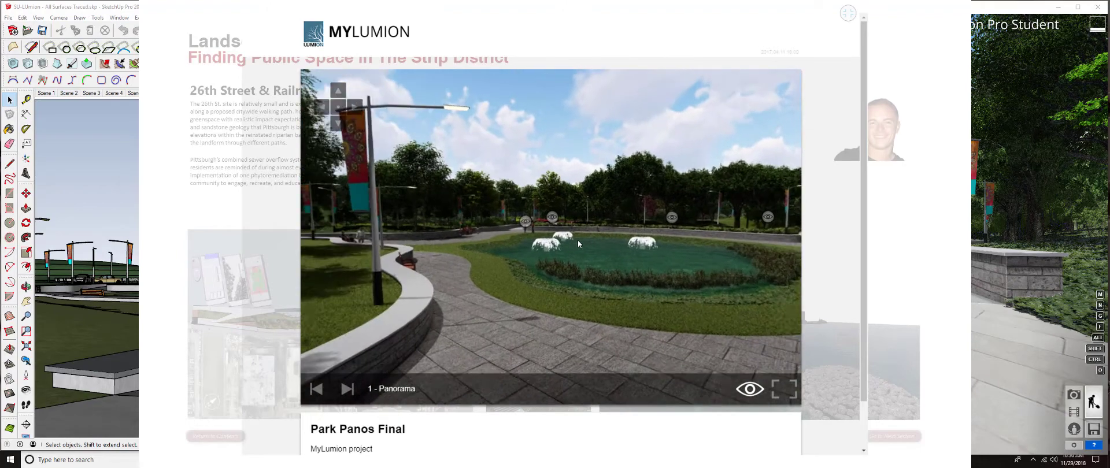
left_click(532, 226)
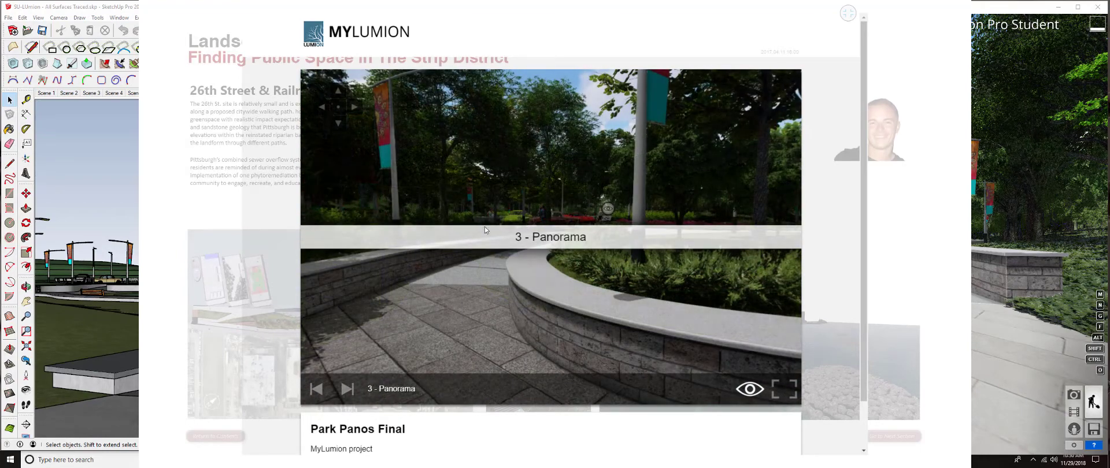
left_click_drag(488, 228, 442, 227)
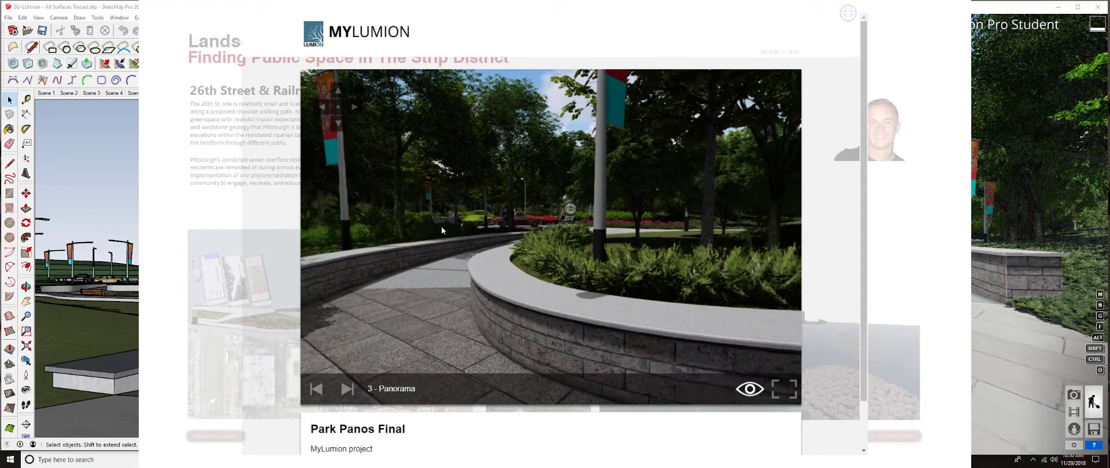
left_click(571, 210)
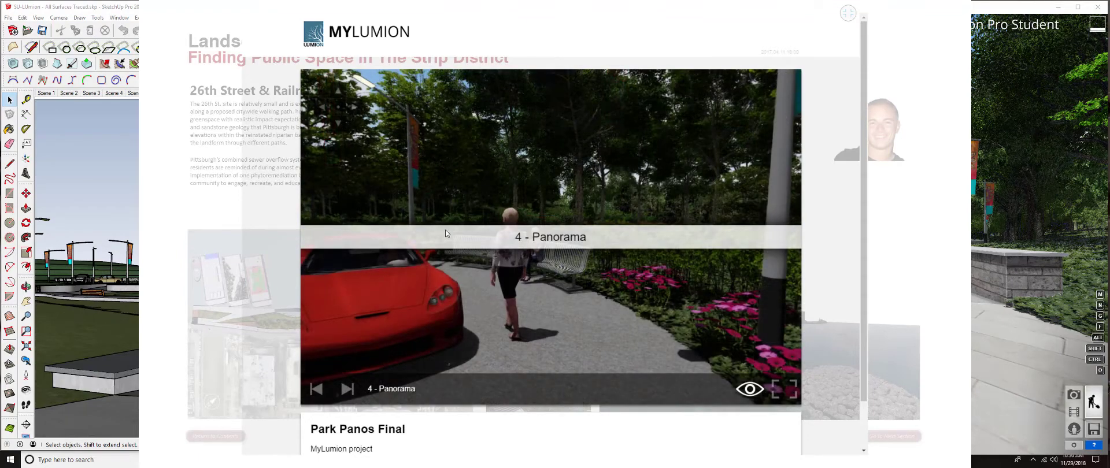
Step: Look around the parked cars in panorama 4 and jump to panorama 7
left_click_drag(780, 230, 686, 239)
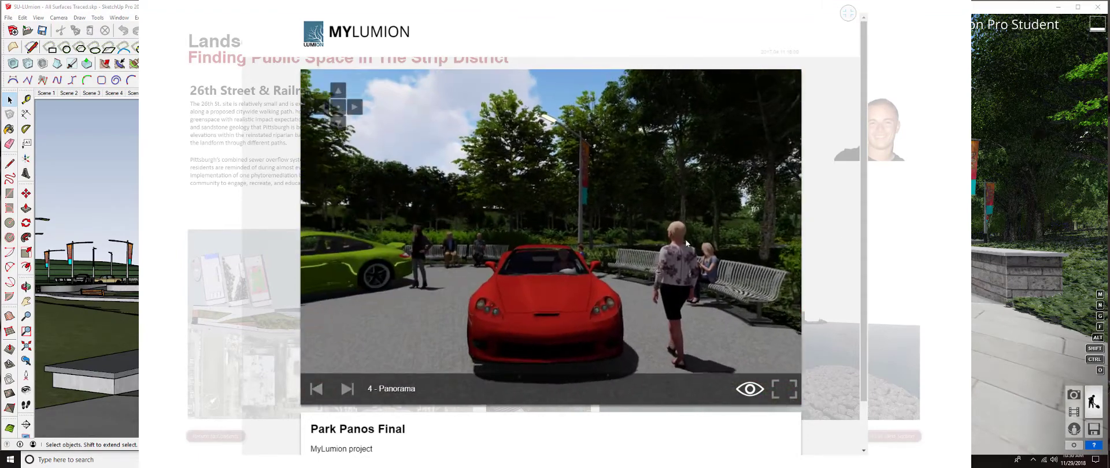
left_click_drag(376, 257, 595, 243)
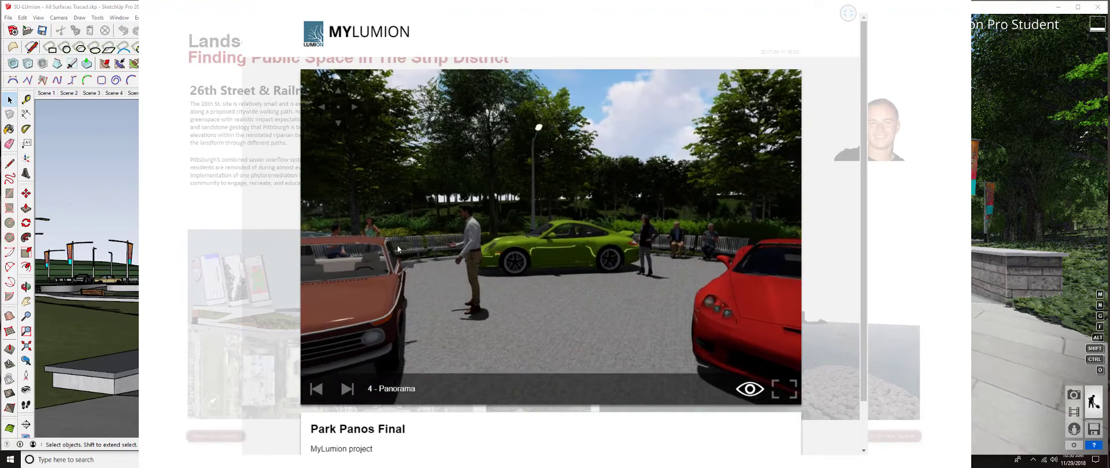
left_click_drag(397, 245, 739, 241)
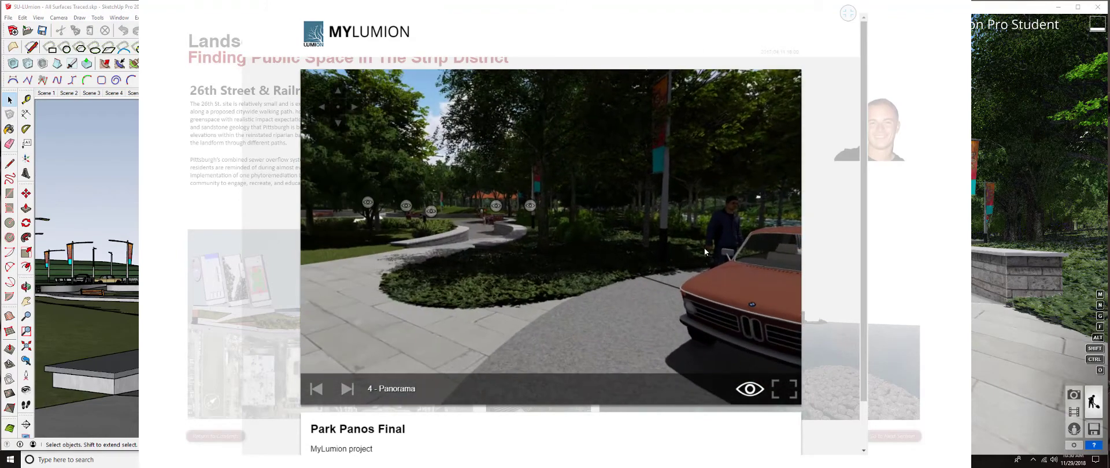
left_click_drag(387, 257, 727, 260)
left_click_drag(380, 258, 494, 216)
left_click(465, 206)
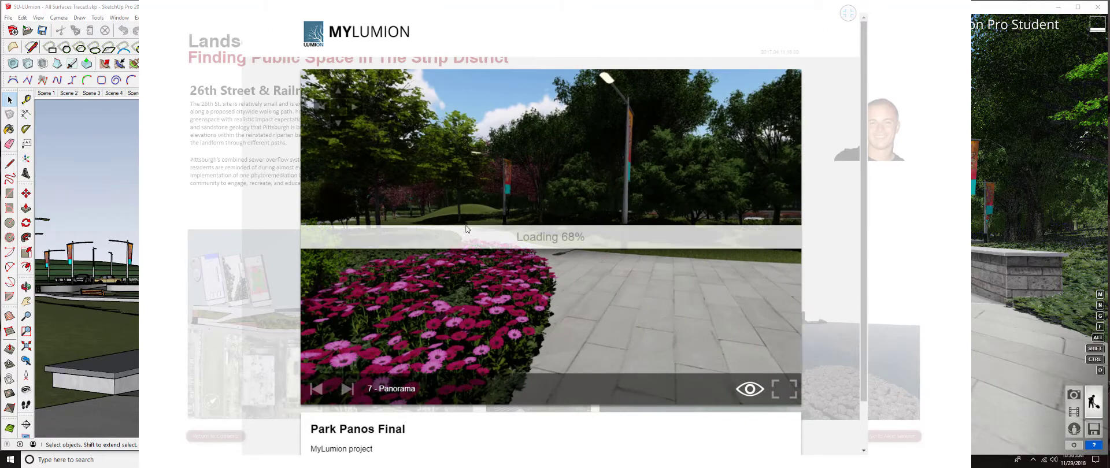
Step: Turn the view in panorama 7 toward the path and jump to panorama 6
left_click_drag(389, 235, 651, 207)
left_click_drag(537, 233, 786, 234)
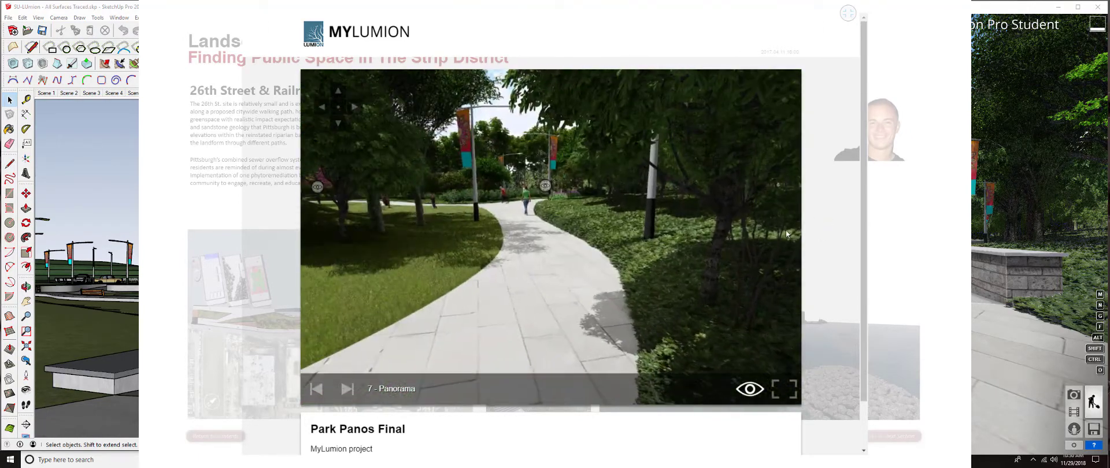
left_click(544, 186)
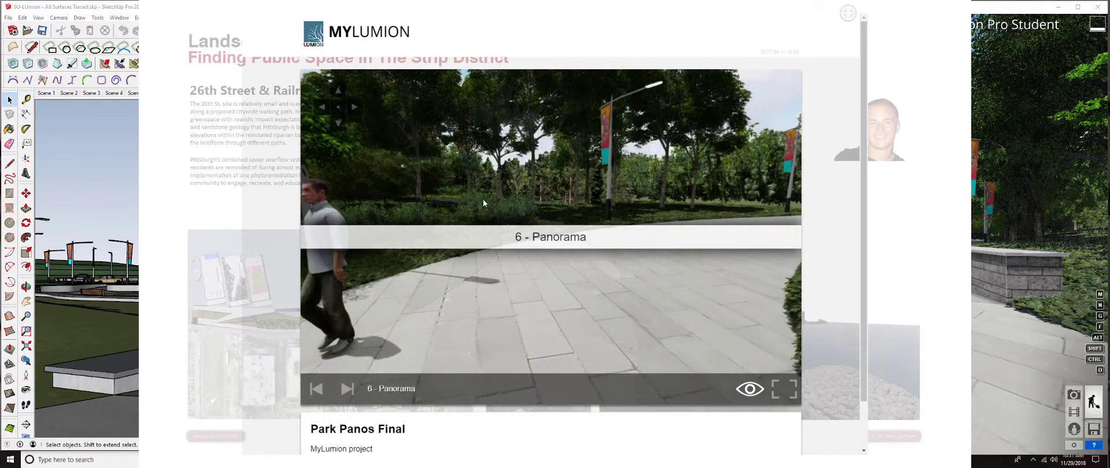
Step: Look around the paved paths, flower beds and lawn in panorama 6
left_click_drag(696, 314, 446, 286)
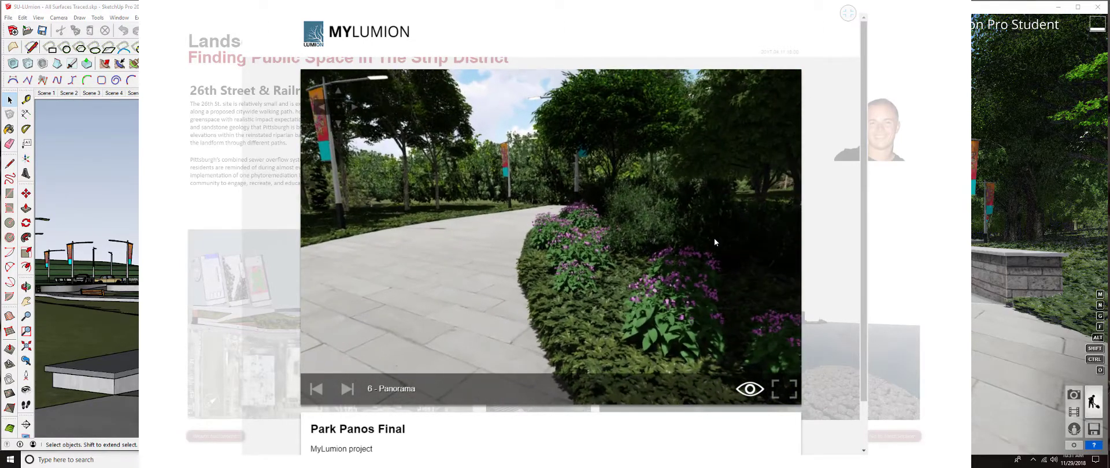
left_click_drag(713, 238, 302, 230)
left_click_drag(715, 237, 380, 233)
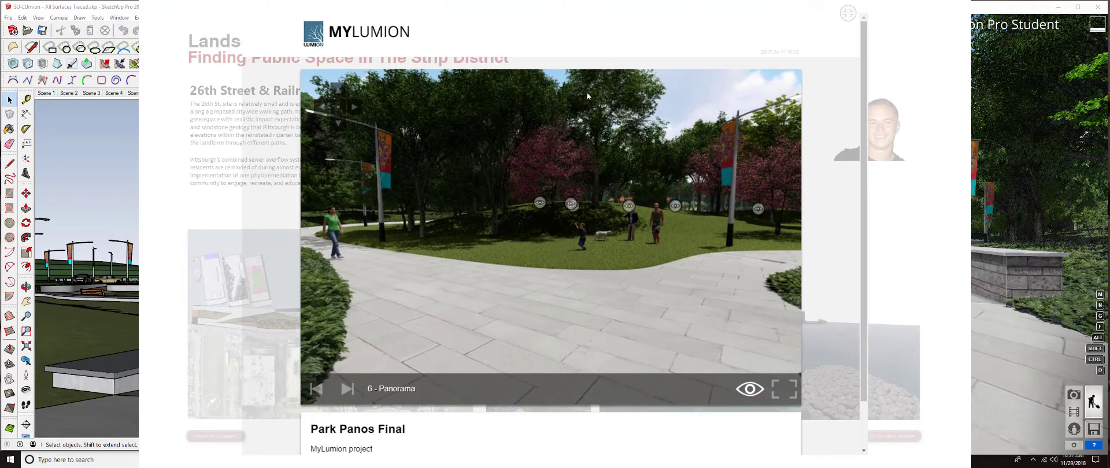
Step: Shrink the panorama viewer back to its page, exit the running experience and minimize Intuiface Composer
left_click(847, 13)
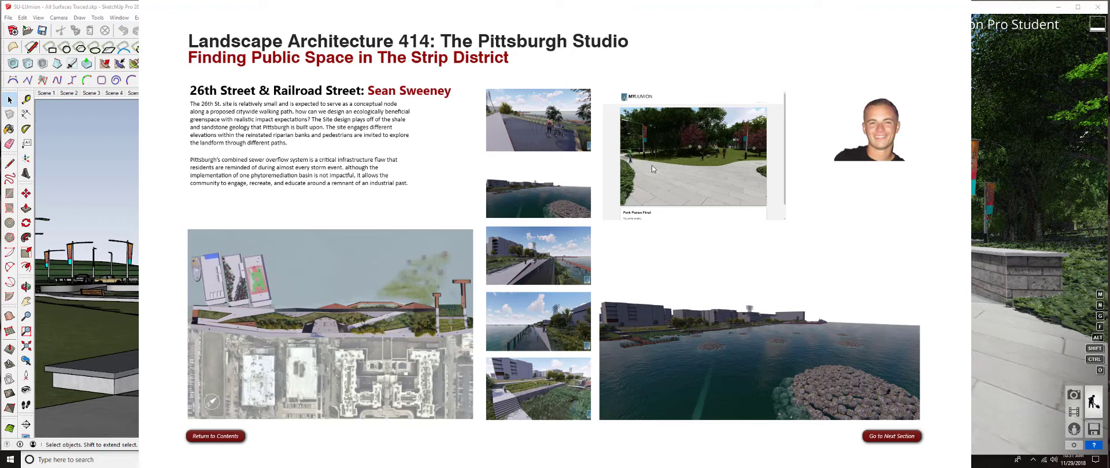
key("Escape")
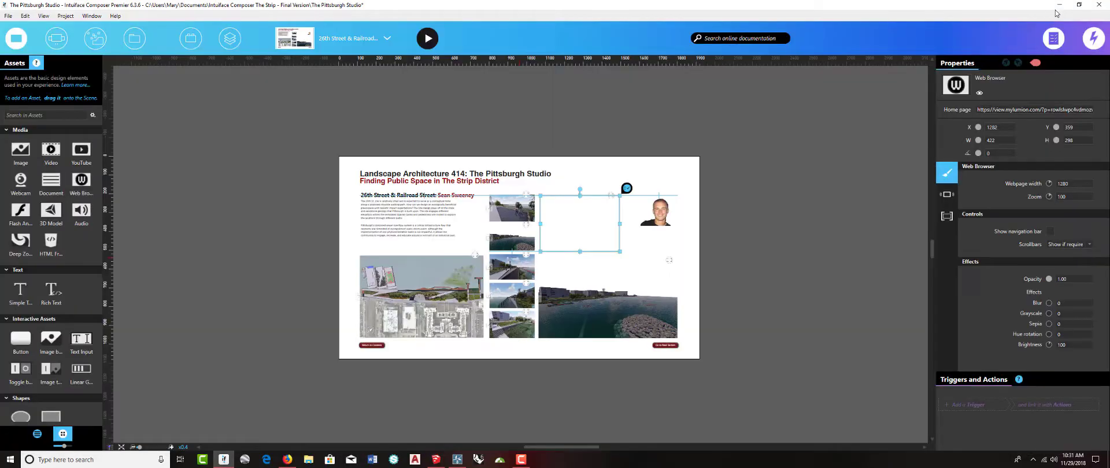
left_click(1059, 5)
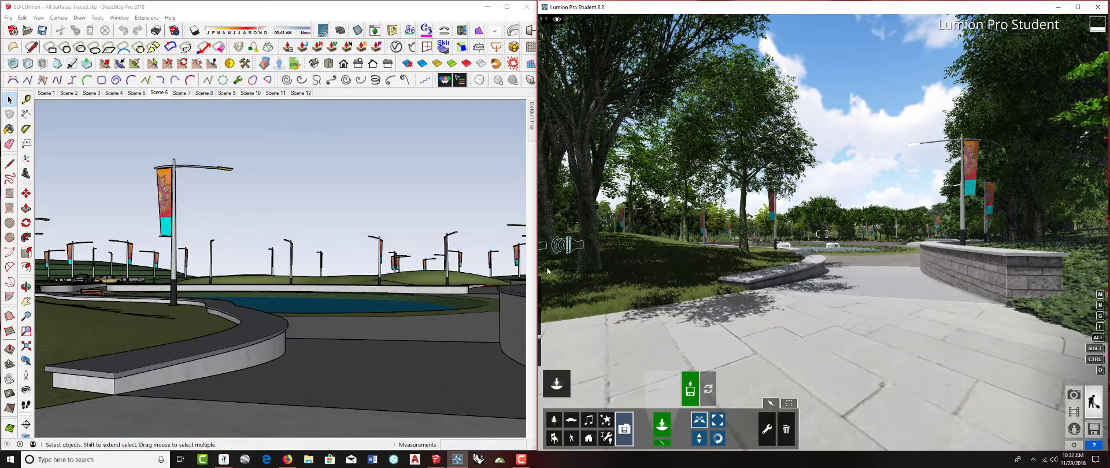
Step: Orbit the SketchUp view toward the plaza entrance, maximize Lumion and frame the pond between the two stone walls
middle_click_drag(367, 256, 349, 256)
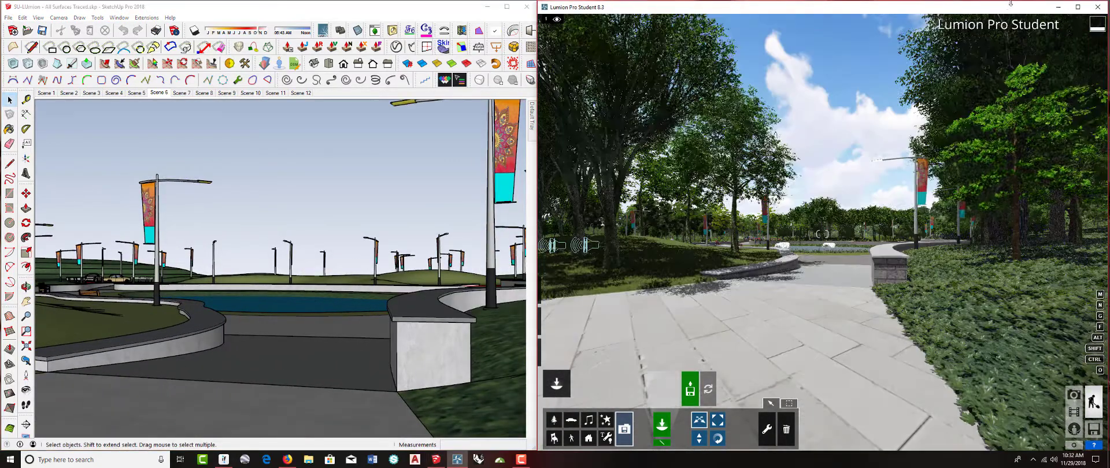
double_click(921, 8)
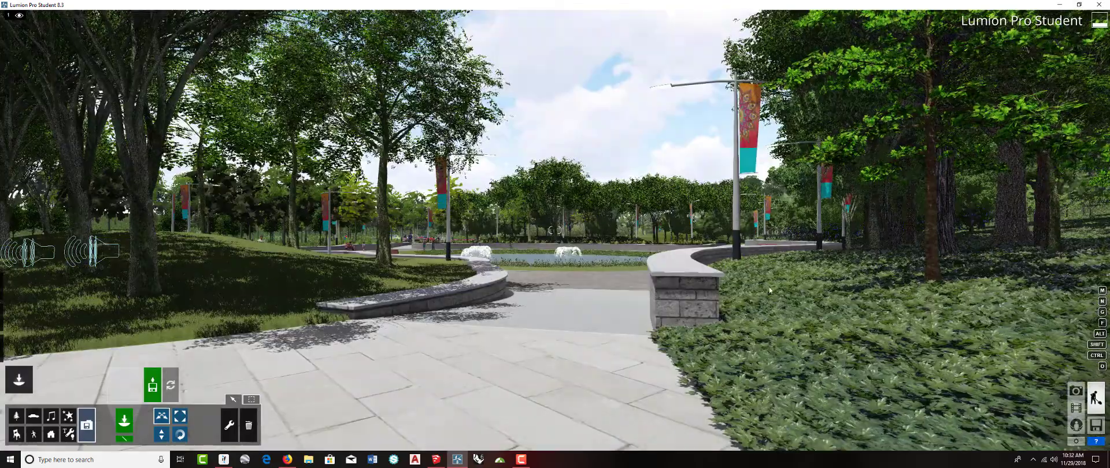
key("s")
key("s")
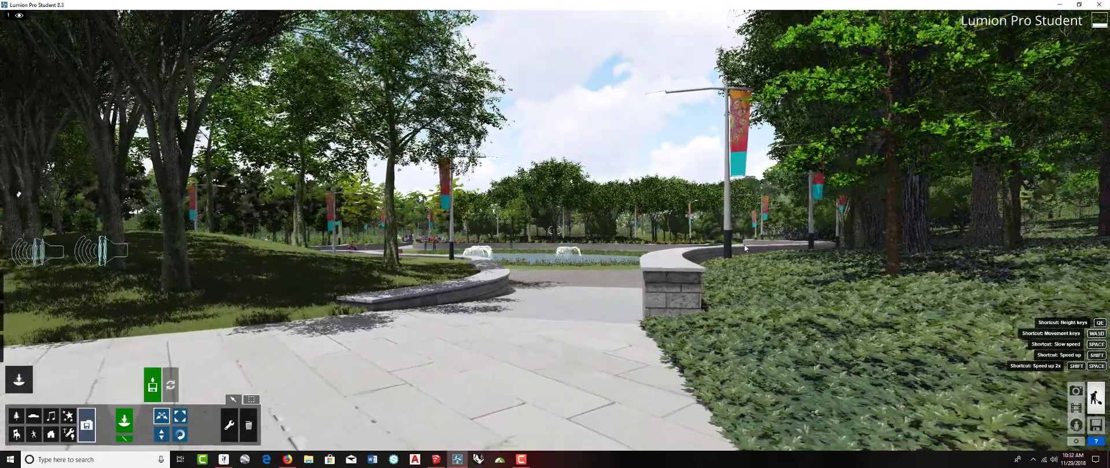
right_click_drag(555, 230, 559, 213)
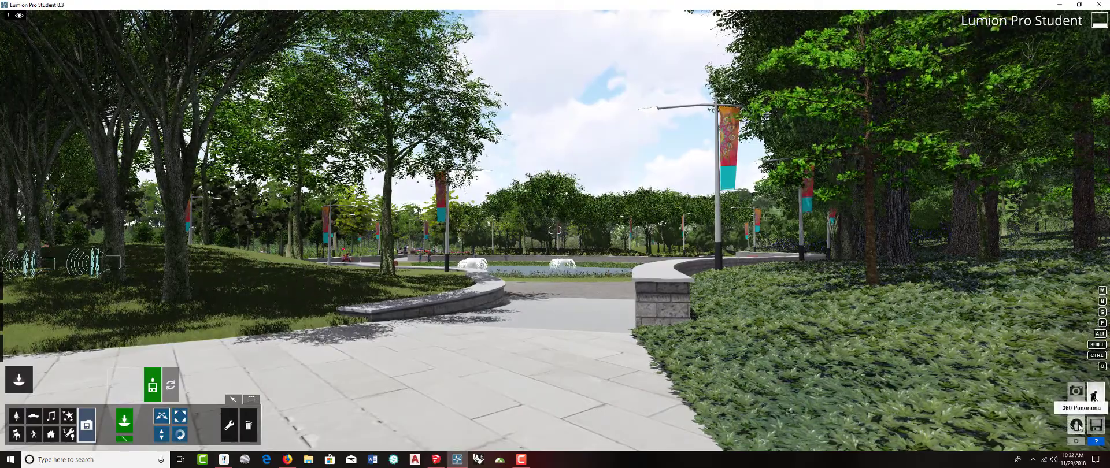
Step: Switch to 360 Panorama mode and delete the panorama stored in the first slot
left_click(1077, 426)
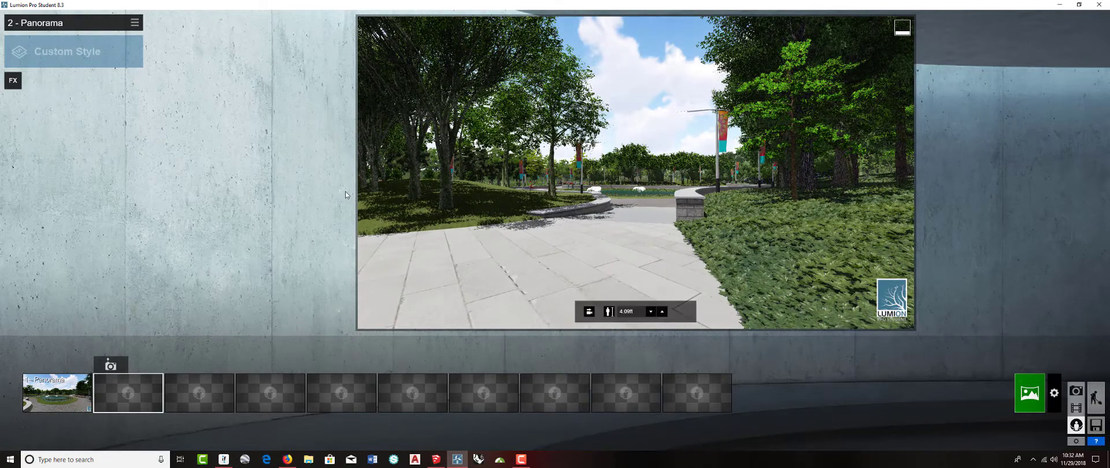
double_click(83, 366)
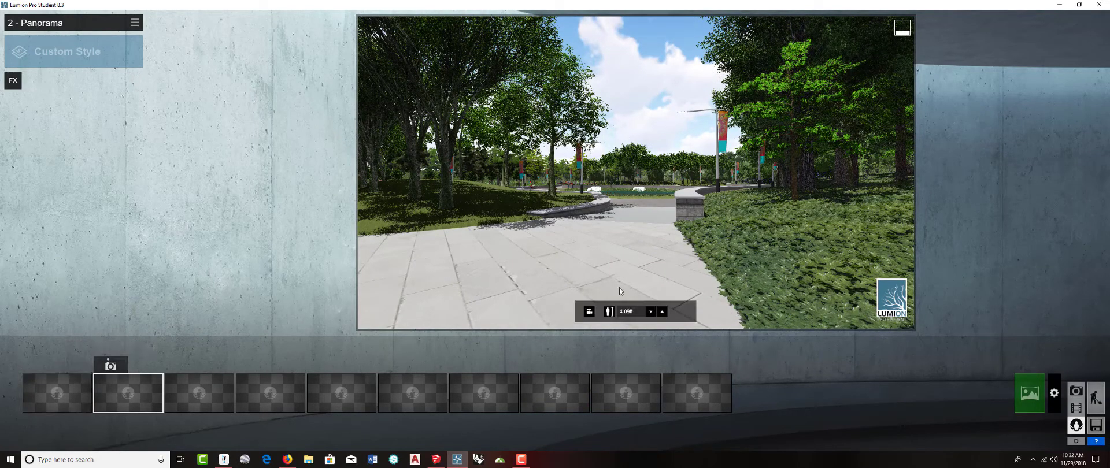
Step: Level the camera to horizontal eye level and set its height to 5.59 ft
left_click(591, 313)
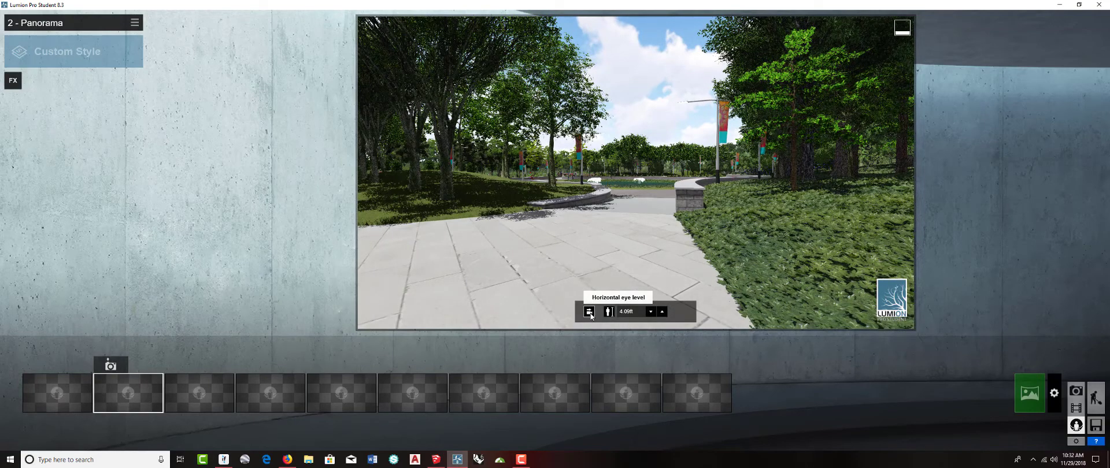
left_click(662, 312)
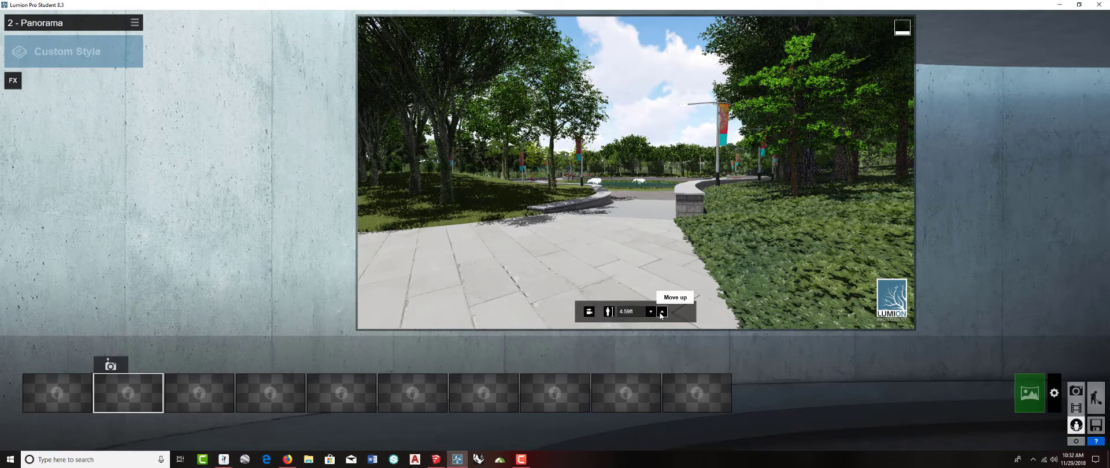
left_click(661, 312)
left_click(662, 312)
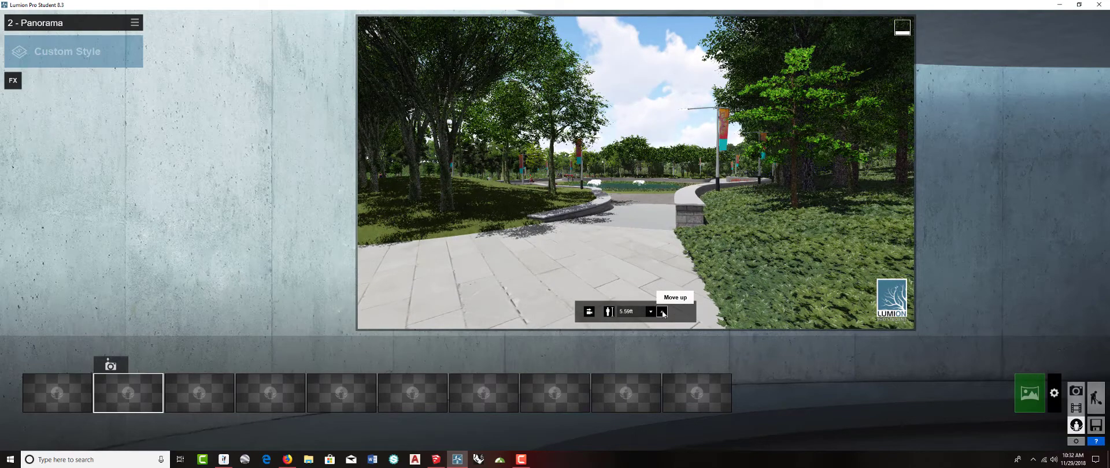
left_click(661, 312)
left_click(663, 313)
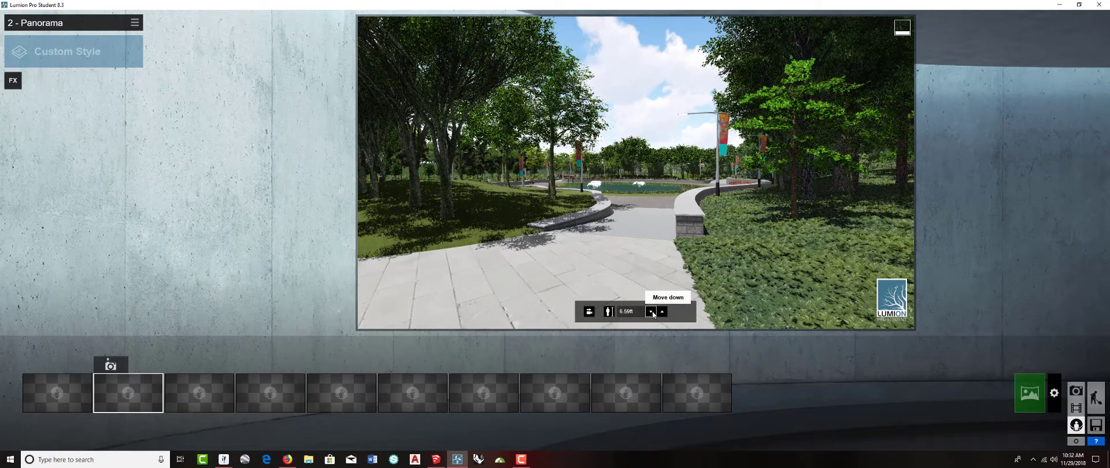
left_click(652, 312)
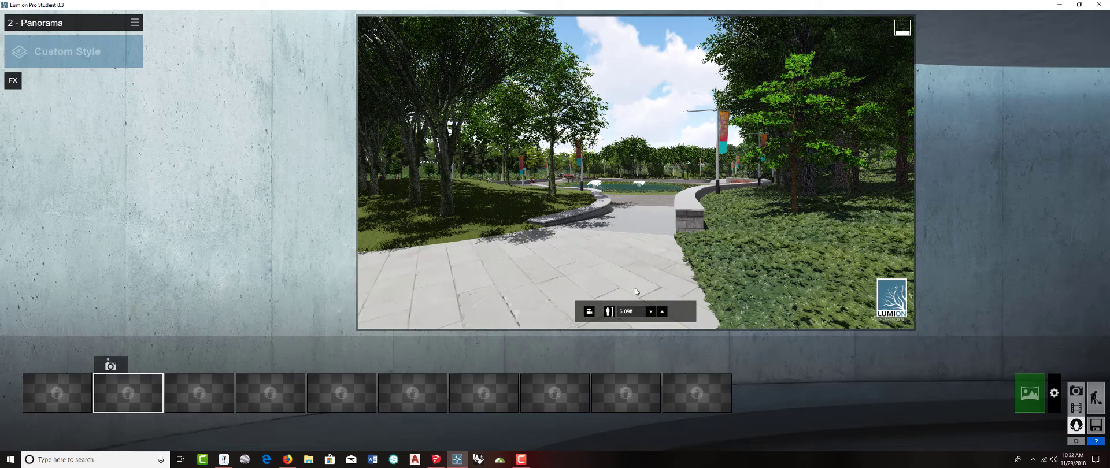
left_click(651, 313)
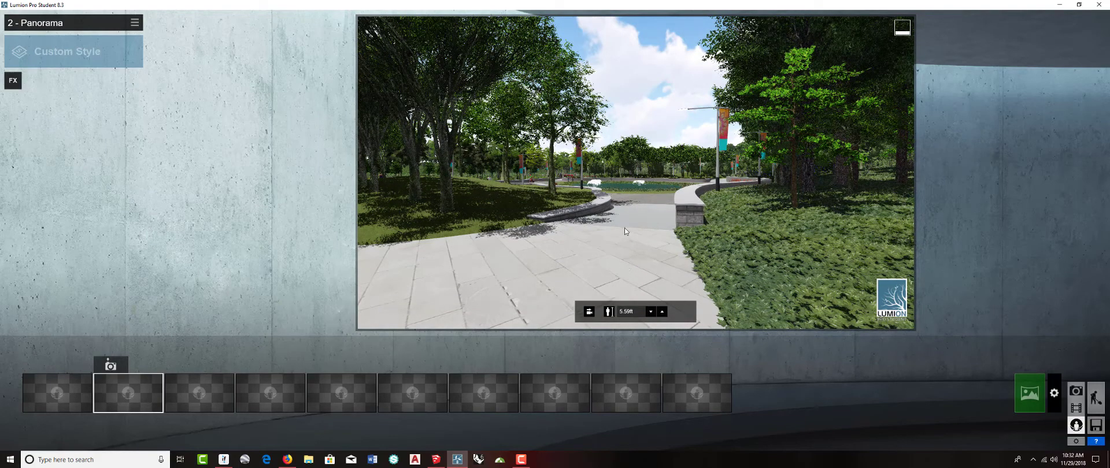
Step: Level the view again, move closer to the two stone walls and store it as panorama 1
right_click_drag(625, 228, 629, 220)
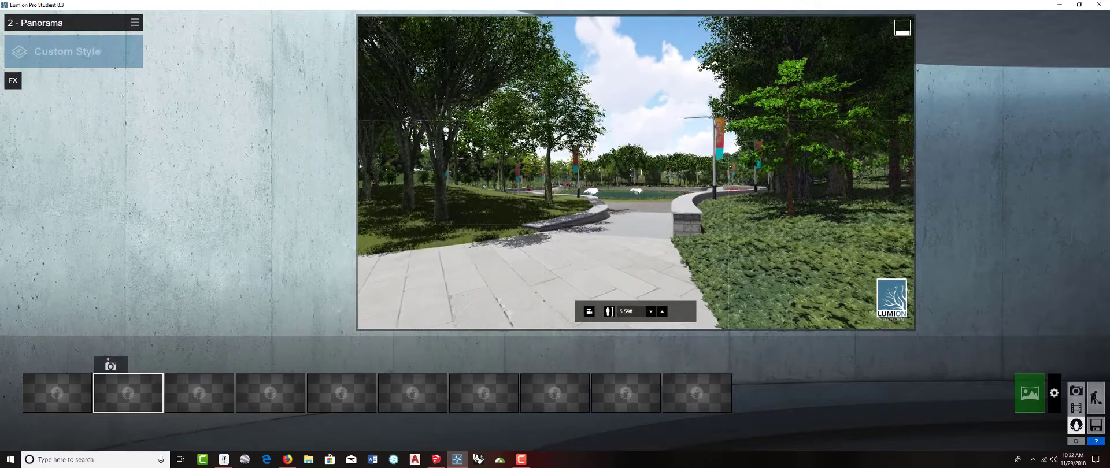
right_click_drag(721, 118, 723, 126)
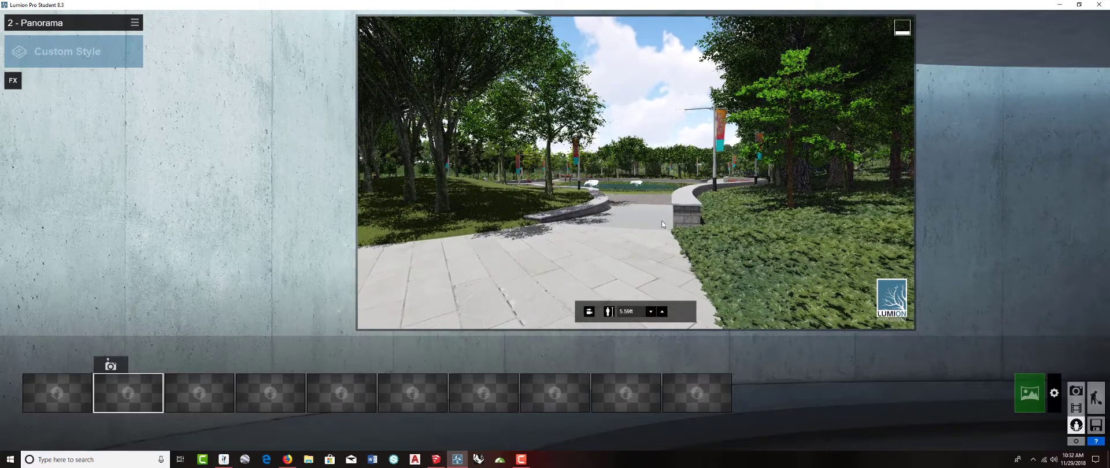
mouse_move(663, 225)
right_mouse_down()
mouse_move(662, 206)
mouse_move(671, 209)
mouse_move(653, 205)
mouse_move(654, 218)
right_mouse_up()
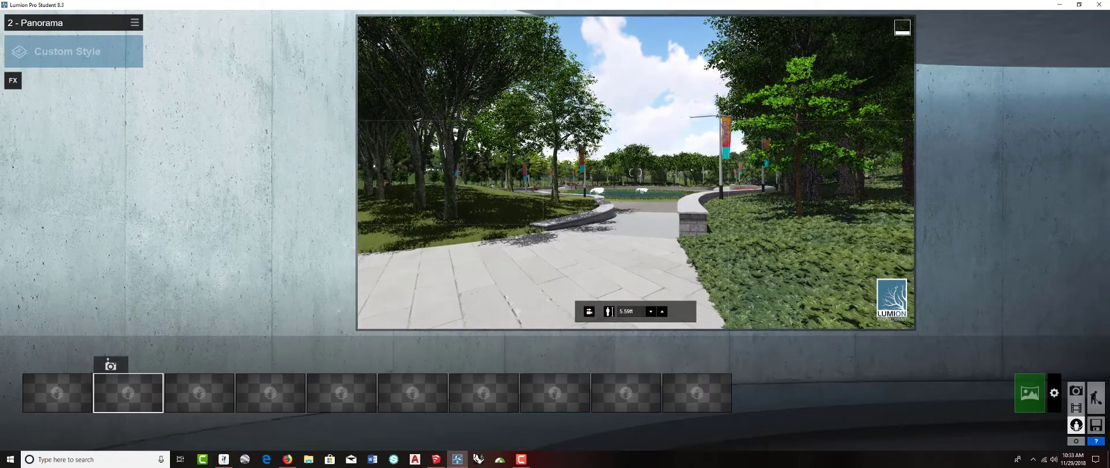
left_click(595, 303)
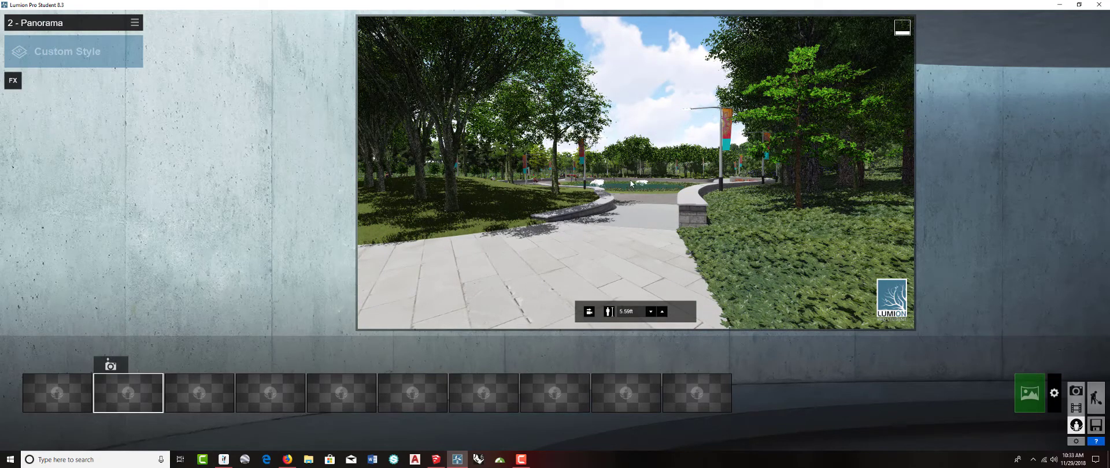
key("w")
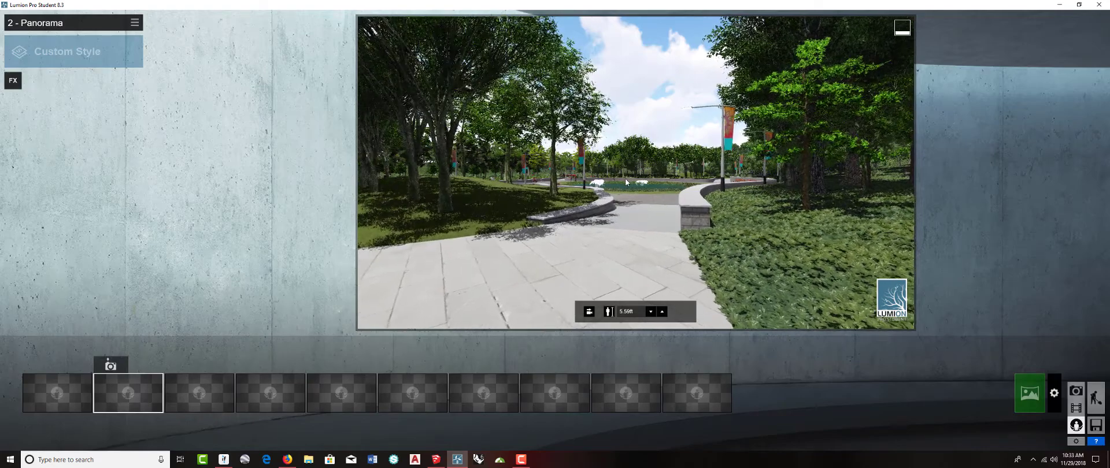
key("w")
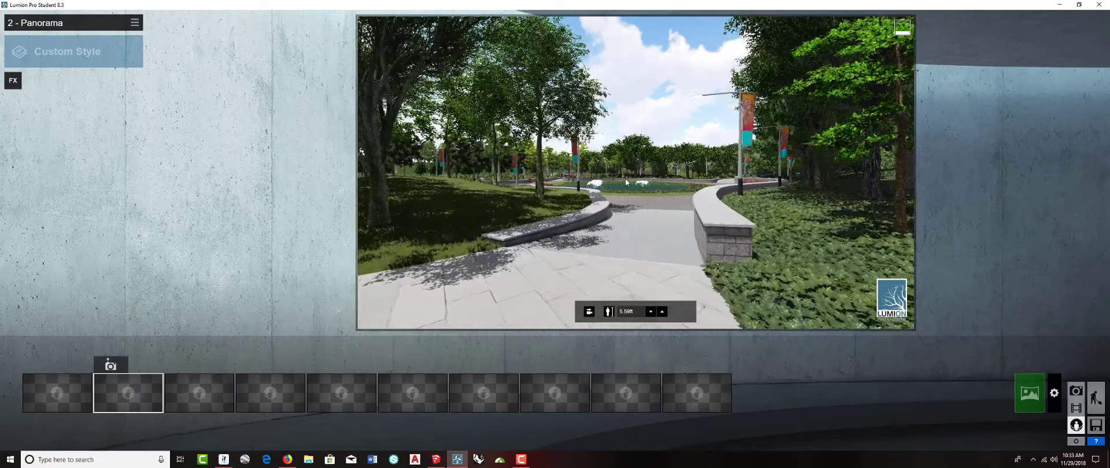
key("w")
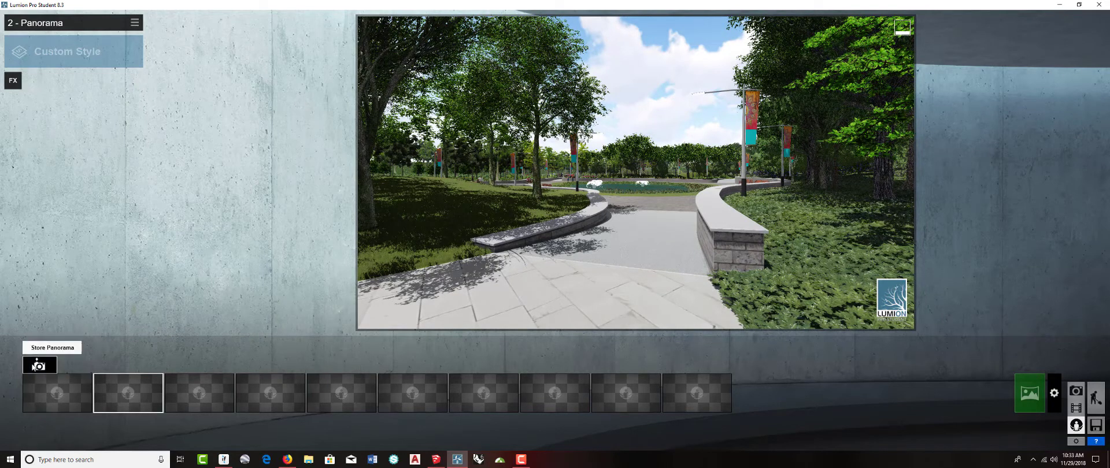
left_click(34, 367)
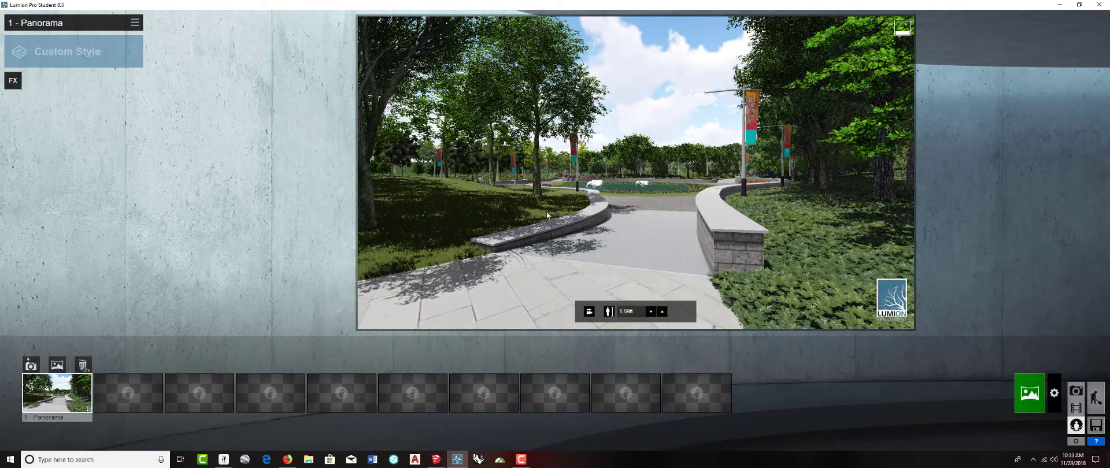
Step: Move the camera along the curved path to the orange canopies, framing the cyclist and the orange flower bed
right_click_drag(636, 174, 596, 175)
key("w")
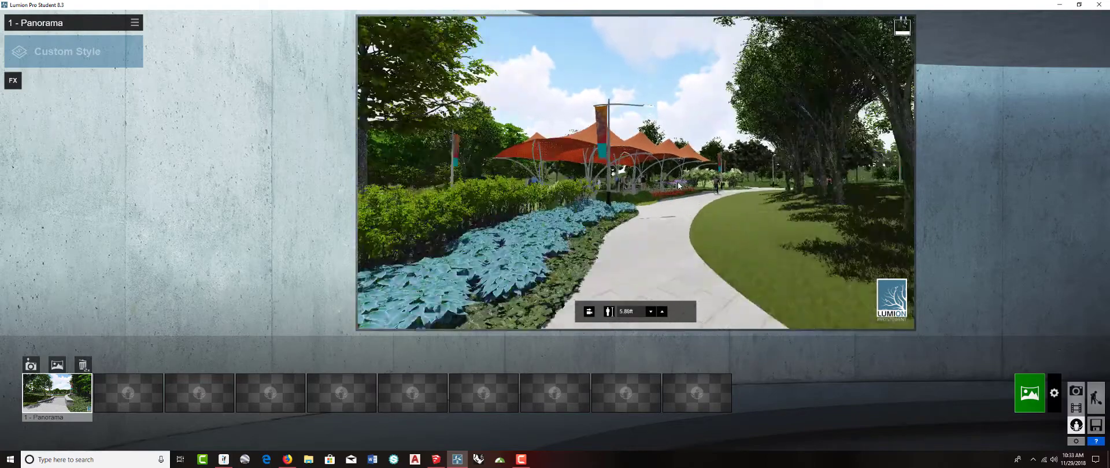
right_click_drag(635, 172, 706, 202)
key("w")
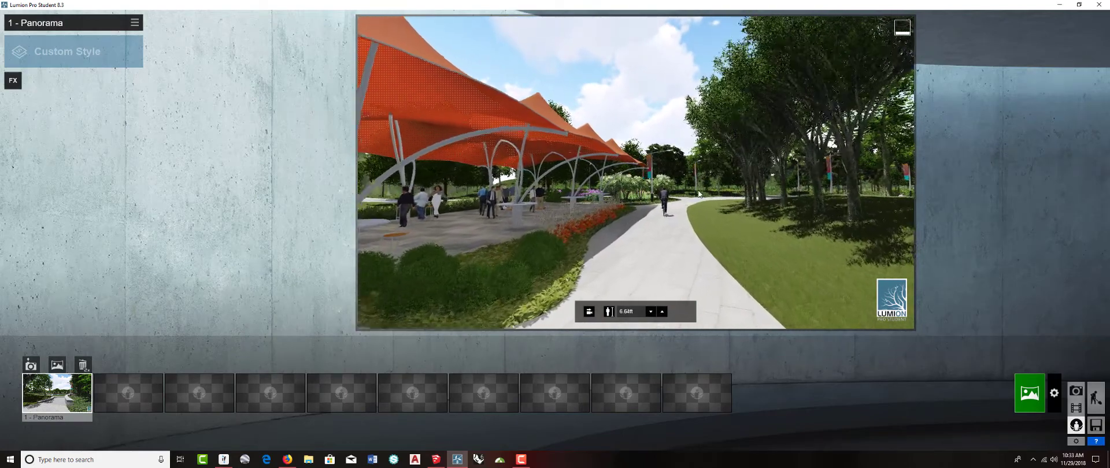
key("w")
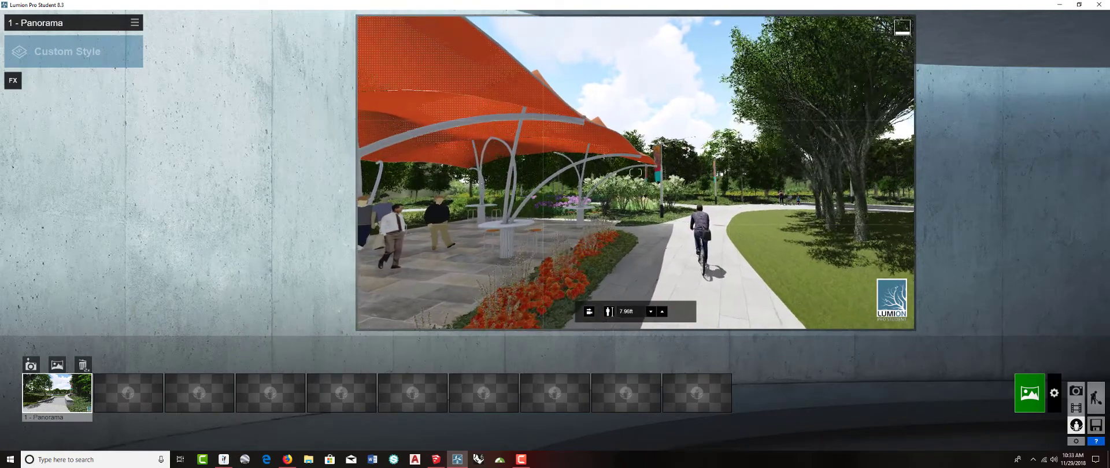
right_click_drag(636, 172, 673, 164)
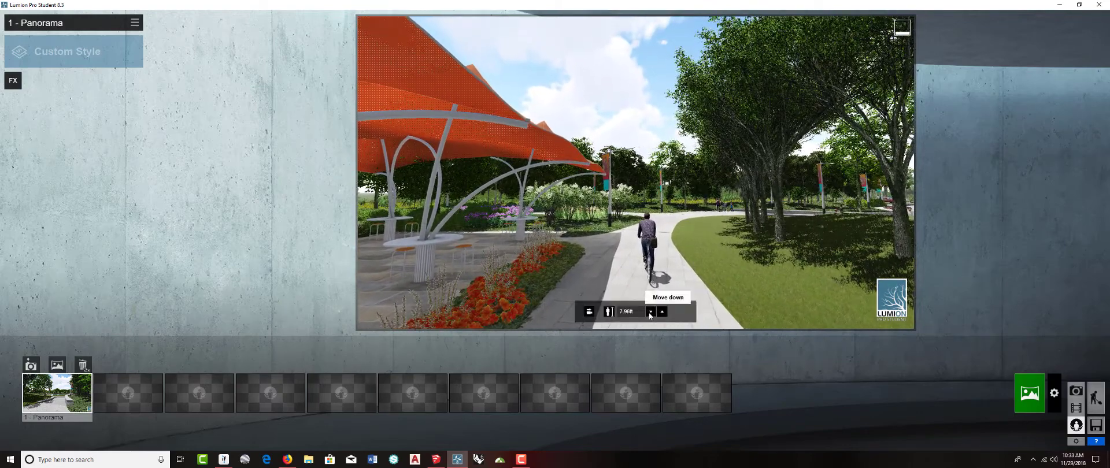
Step: Level the camera, set its height to 5.96 ft and store the canopy view as panorama 2
left_click(650, 312)
left_click(651, 312)
left_click(590, 313)
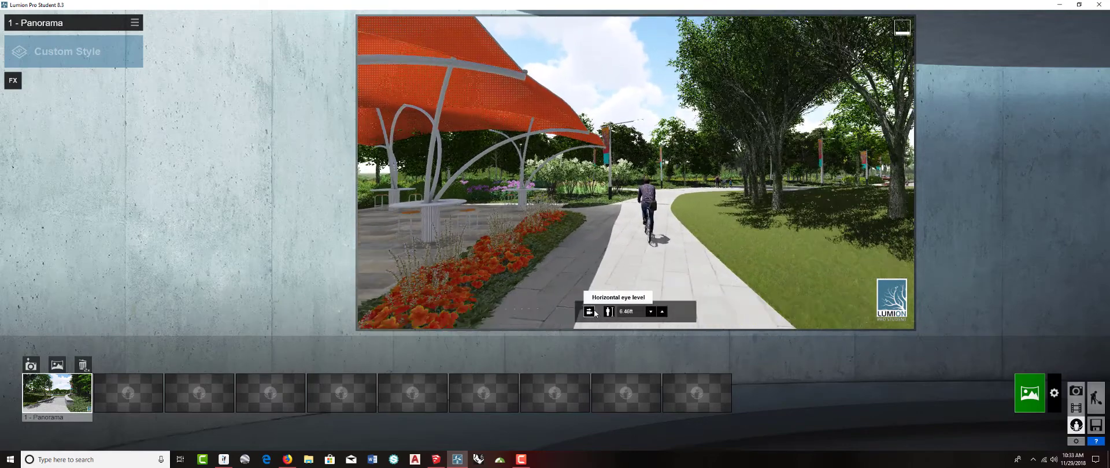
left_click(651, 313)
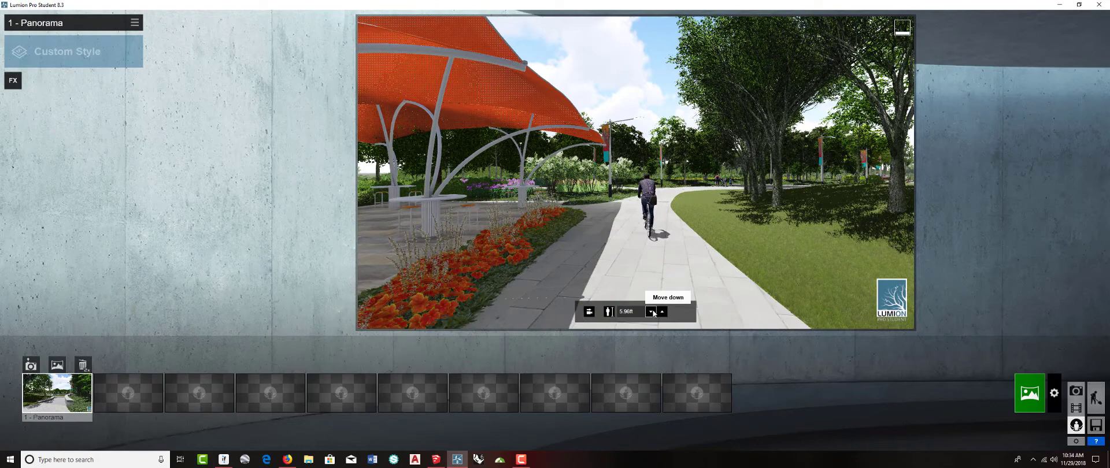
left_click(651, 312)
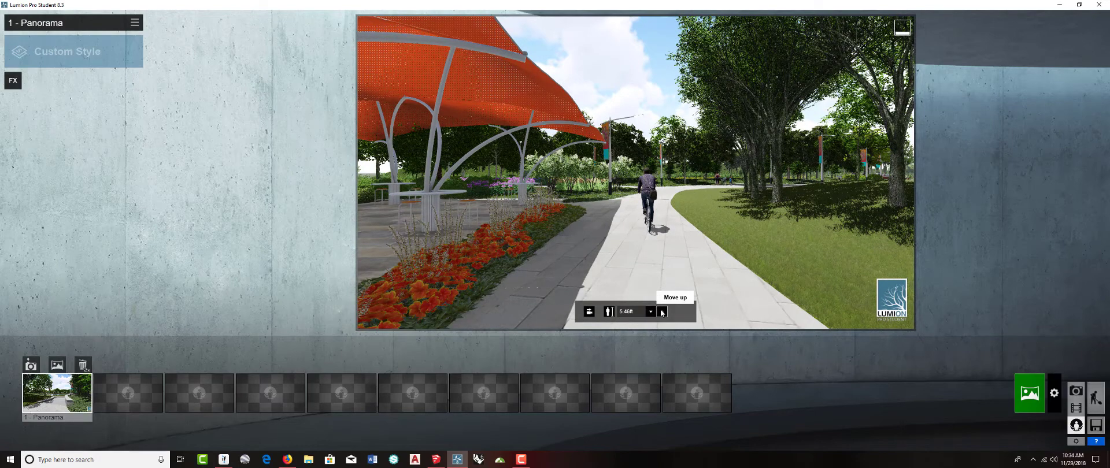
left_click(662, 313)
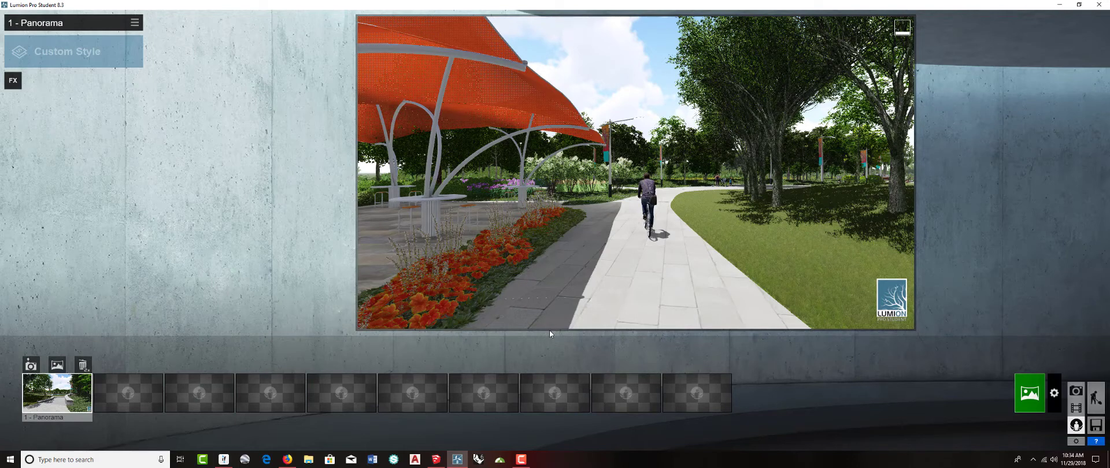
left_click(137, 393)
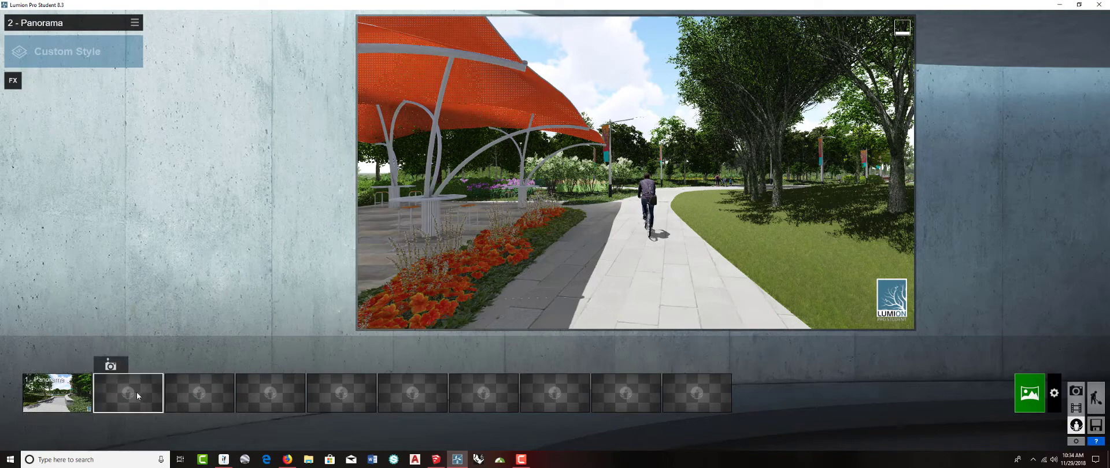
left_click(110, 366)
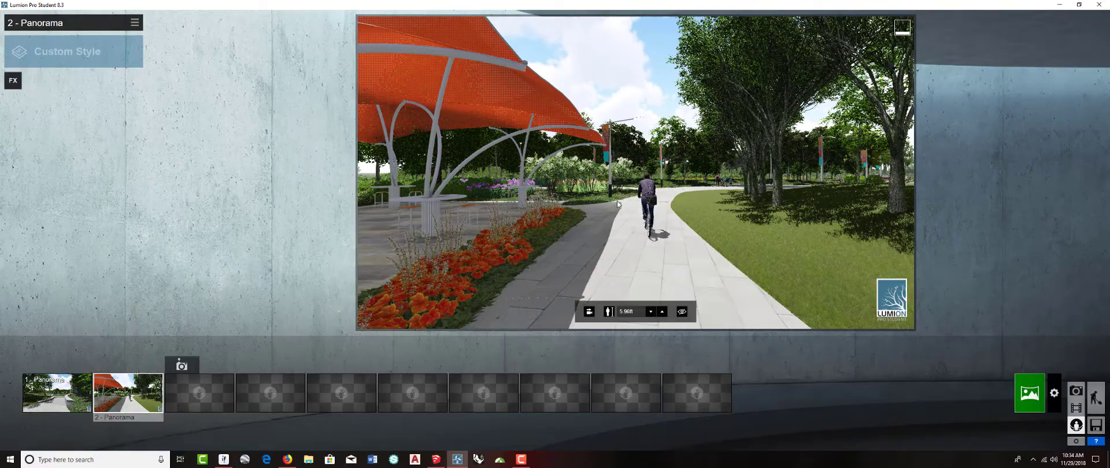
Step: Move the camera along the path to the plaza entrance, facing the pond beside the two women with the stroller
key("w")
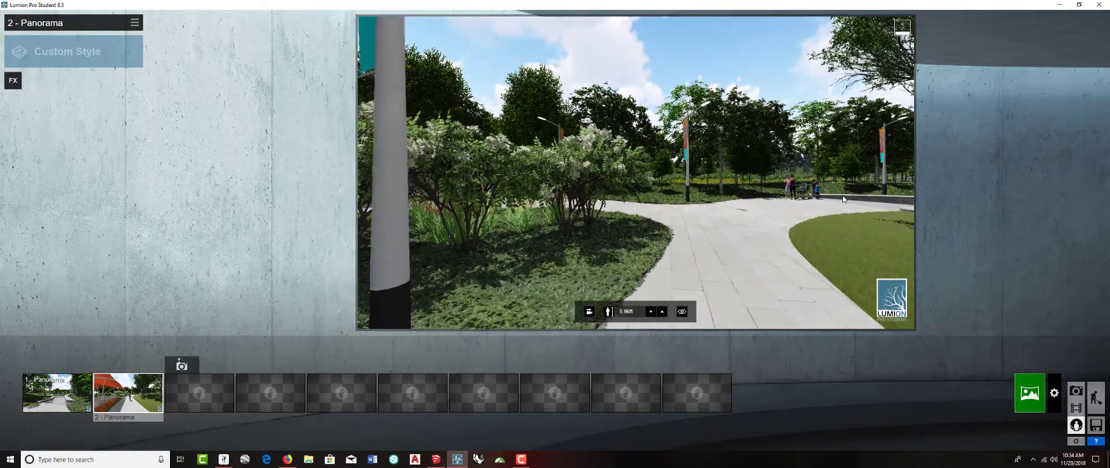
key("w")
right_click_drag(848, 203, 801, 174)
key("w")
right_click_drag(636, 172, 664, 167)
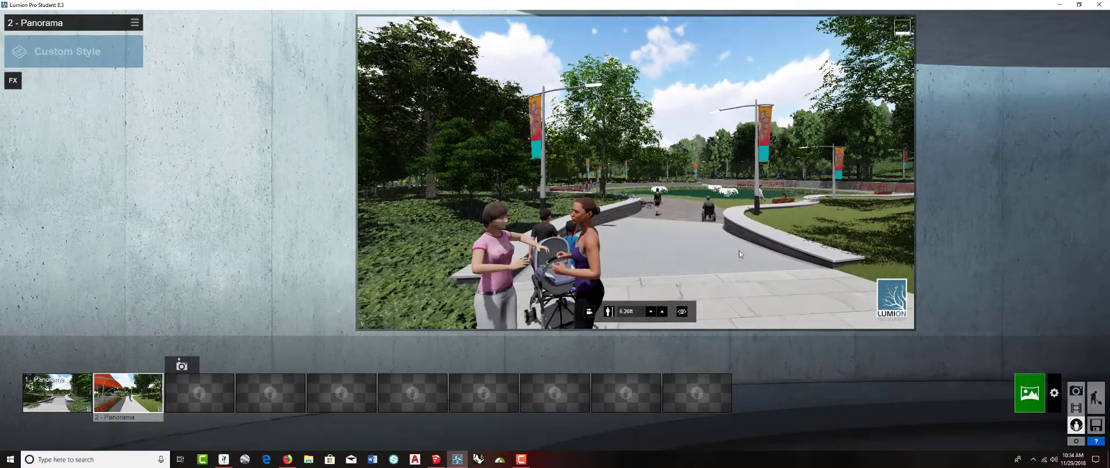
key("w")
right_click_drag(743, 251, 801, 242)
right_click_drag(636, 172, 587, 173)
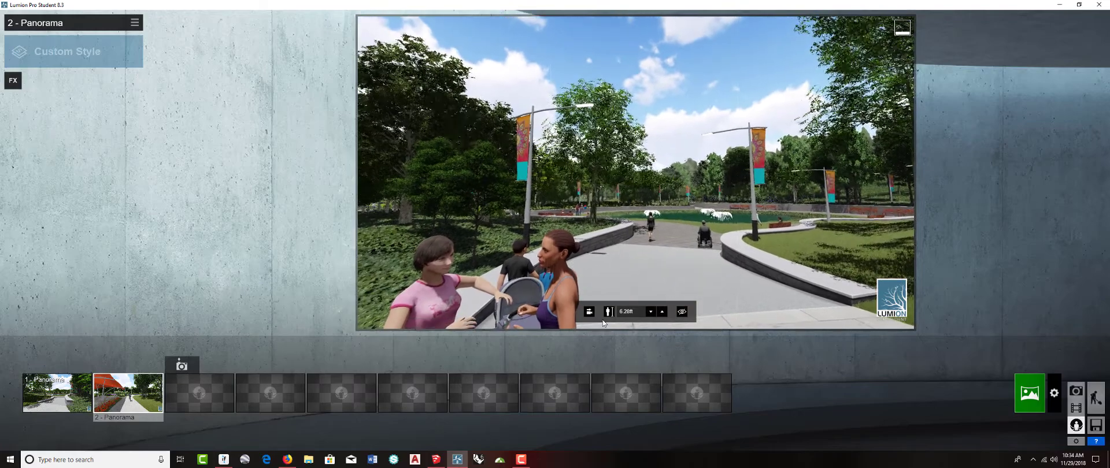
Step: Level the camera, move past the women at about 5.8 ft height and store the pond entrance view as panorama 3
left_click(588, 313)
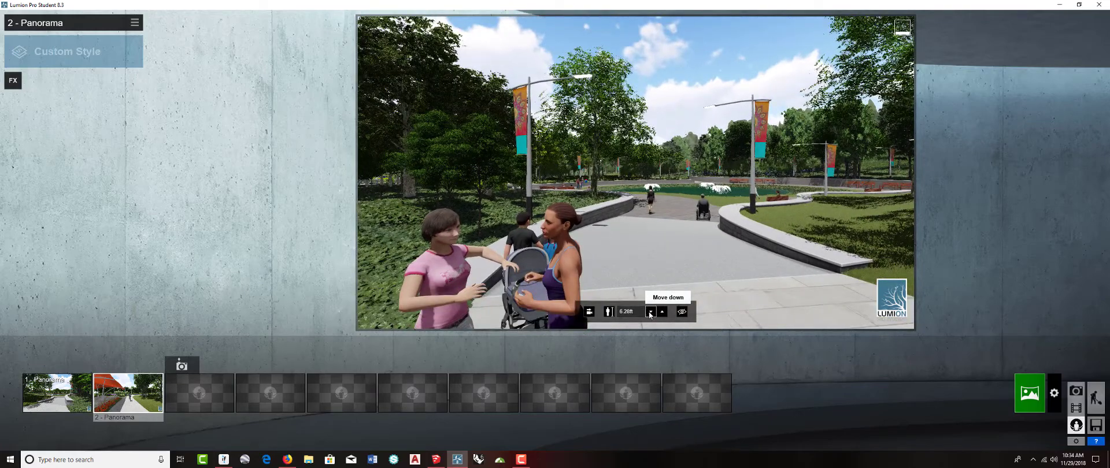
left_click(650, 313)
scroll(696, 213, "up", 6)
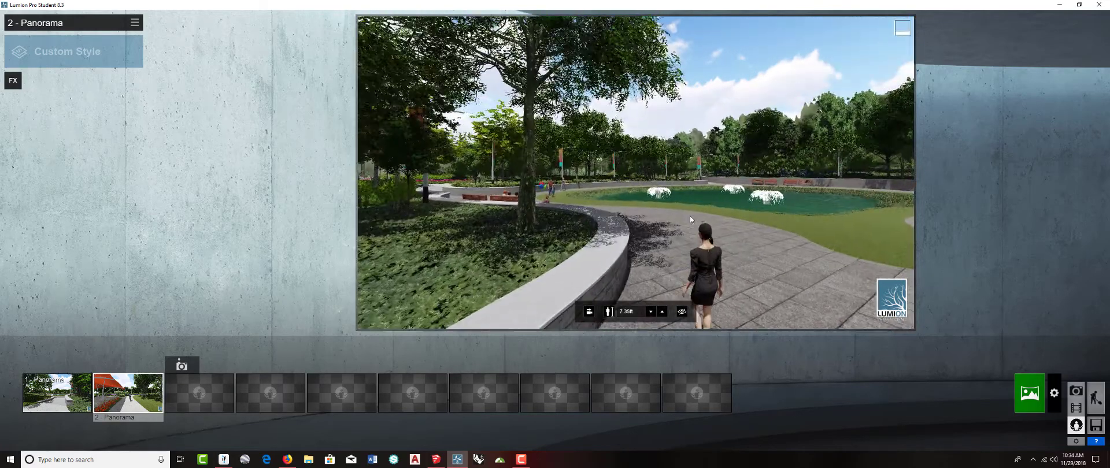
scroll(689, 220, "down", 5)
scroll(689, 217, "down", 5)
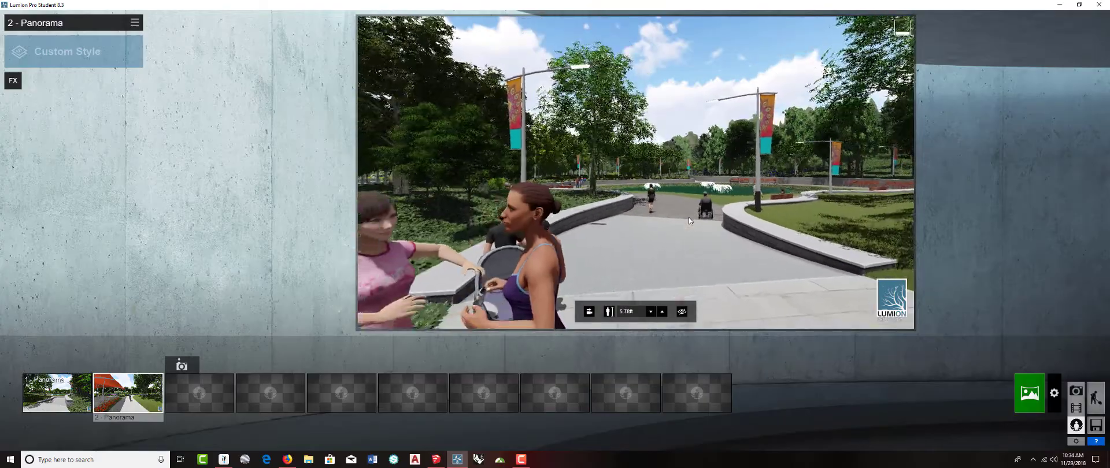
scroll(689, 217, "up", 5)
right_click_drag(711, 223, 745, 227)
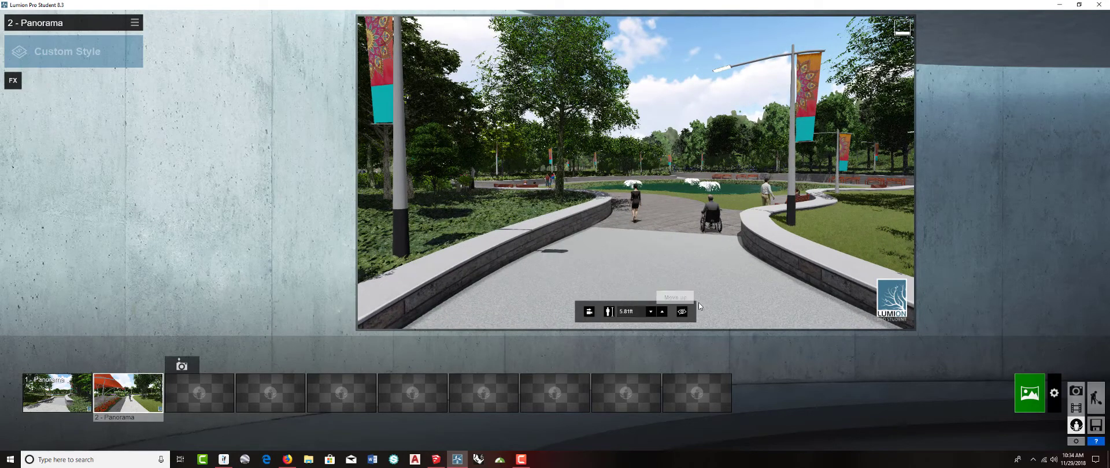
left_click(181, 366)
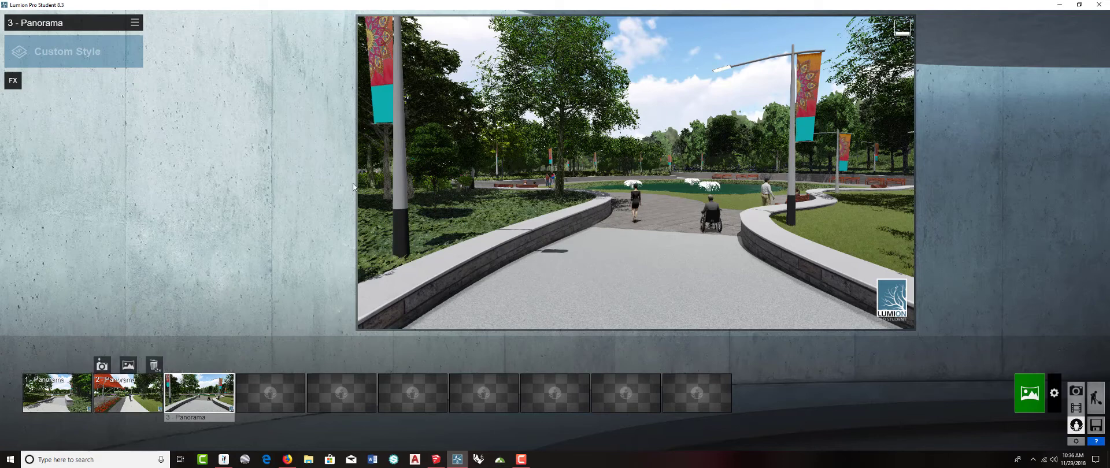
Step: Add a Shadow effect to panorama 1 with Soft Shadows and Fine Detail Shadows turned on
left_click(74, 391)
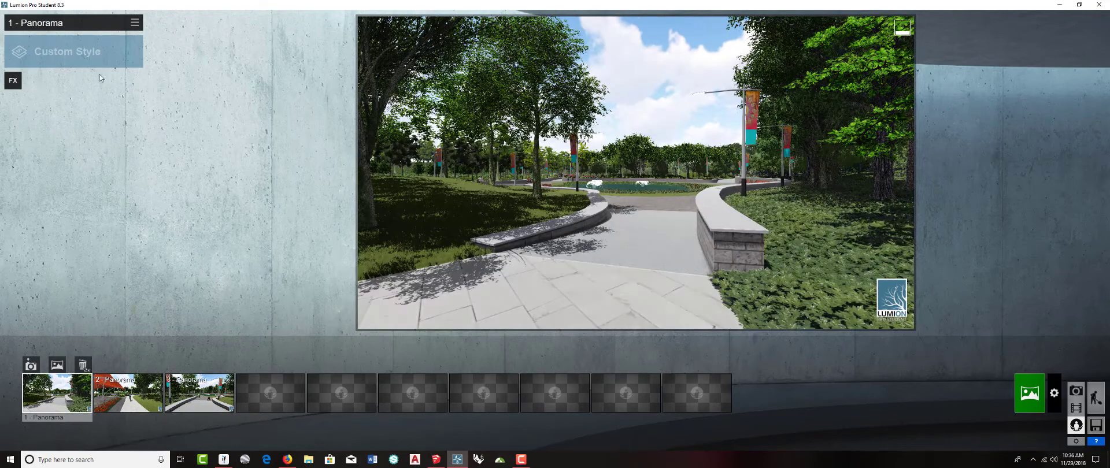
left_click(13, 80)
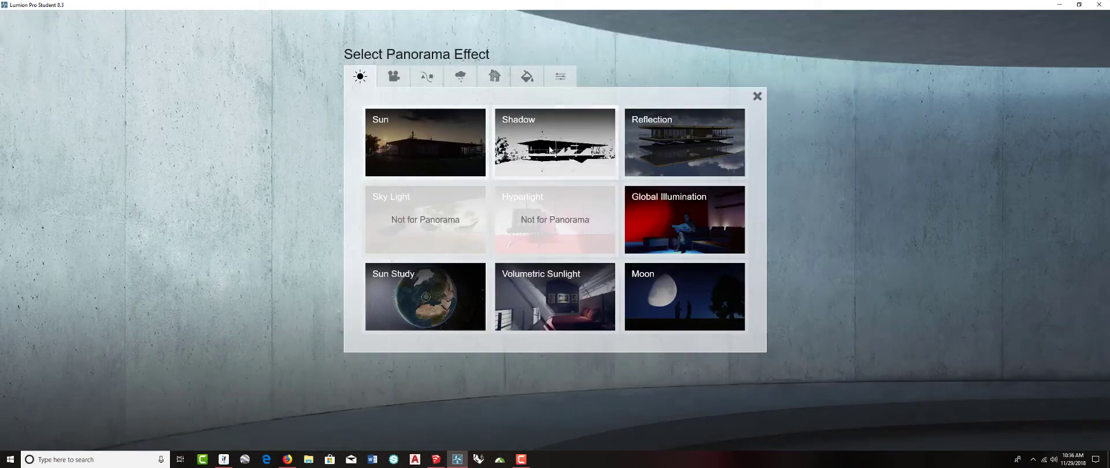
left_click(575, 145)
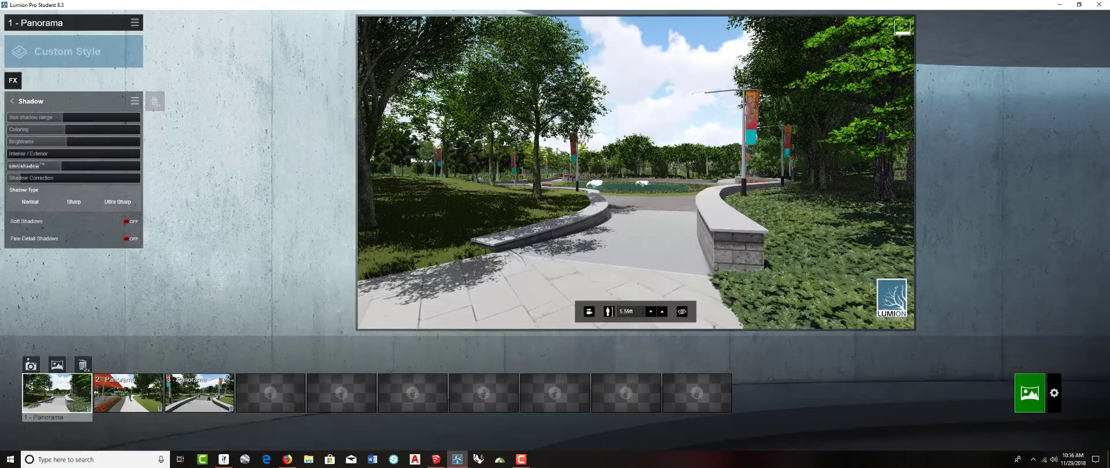
left_click(124, 236)
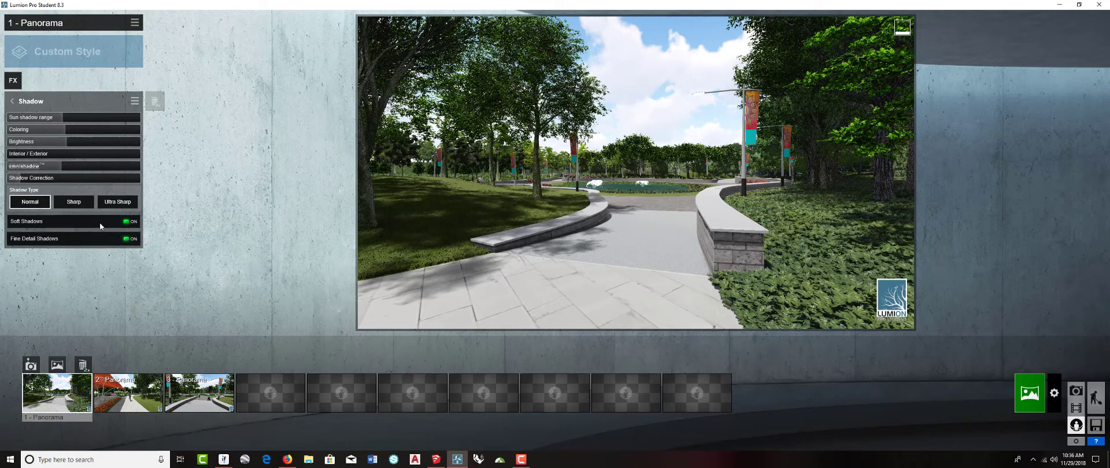
Step: Add a Shadow effect to panorama 2, the canopy view, with Soft Shadows and Fine Detail Shadows on
left_click(139, 388)
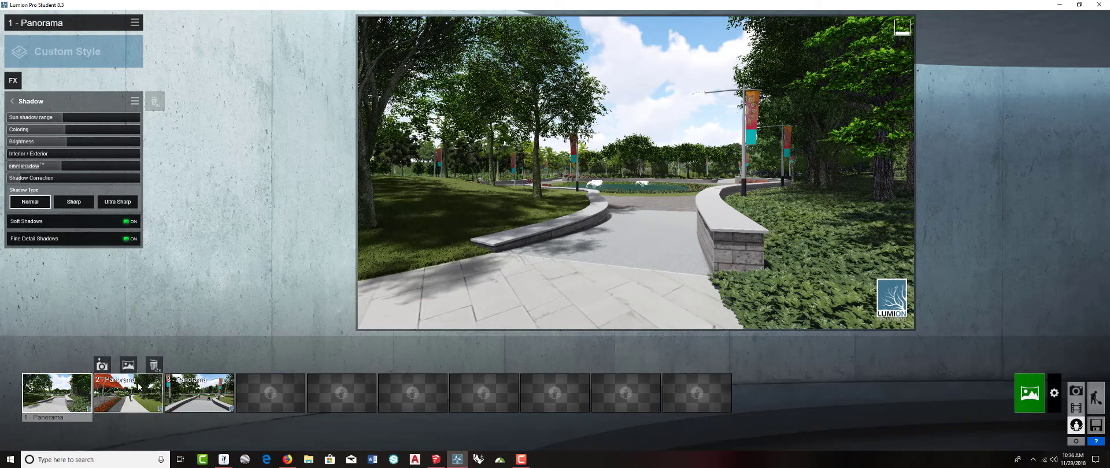
left_click(16, 81)
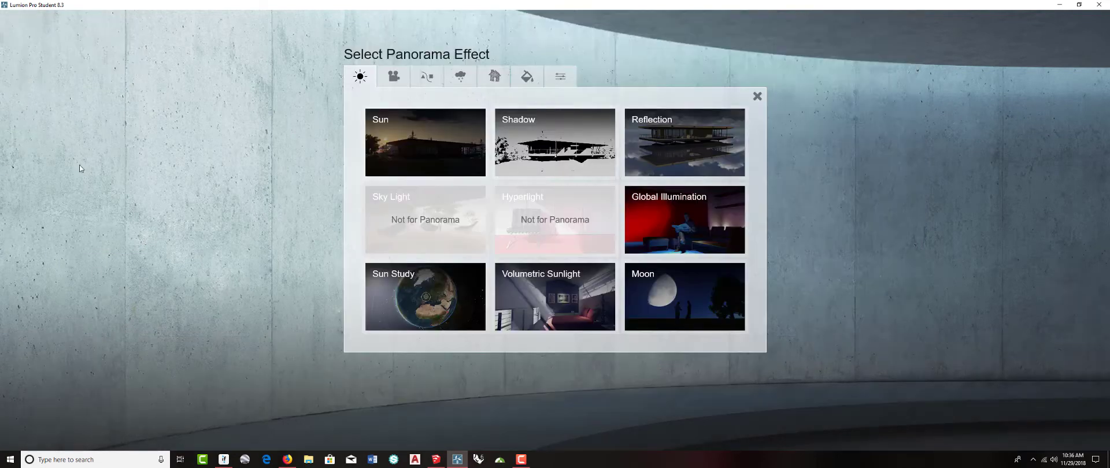
left_click(541, 158)
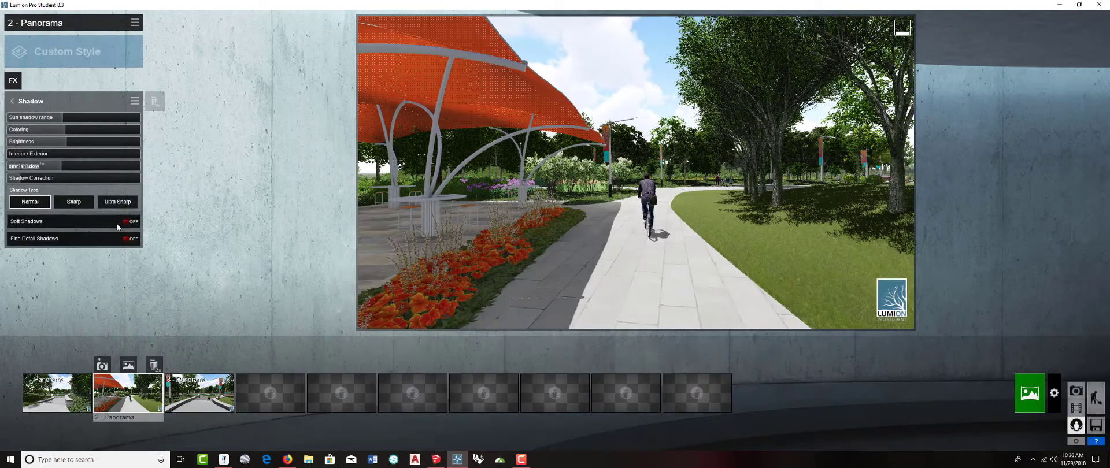
left_click(119, 222)
left_click(128, 239)
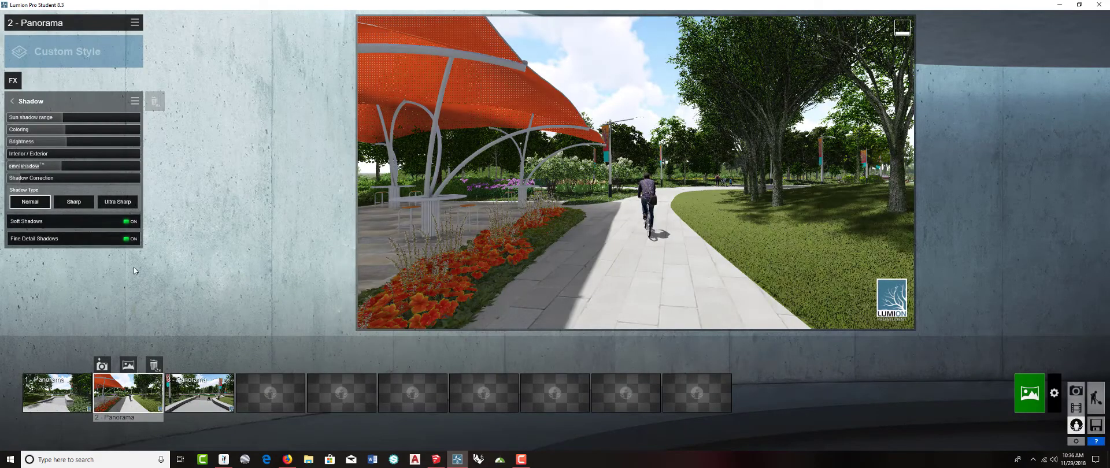
Step: Give panorama 3, the pond entrance view, a Shadow effect with Soft Shadows and Fine Detail Shadows enabled
left_click(199, 396)
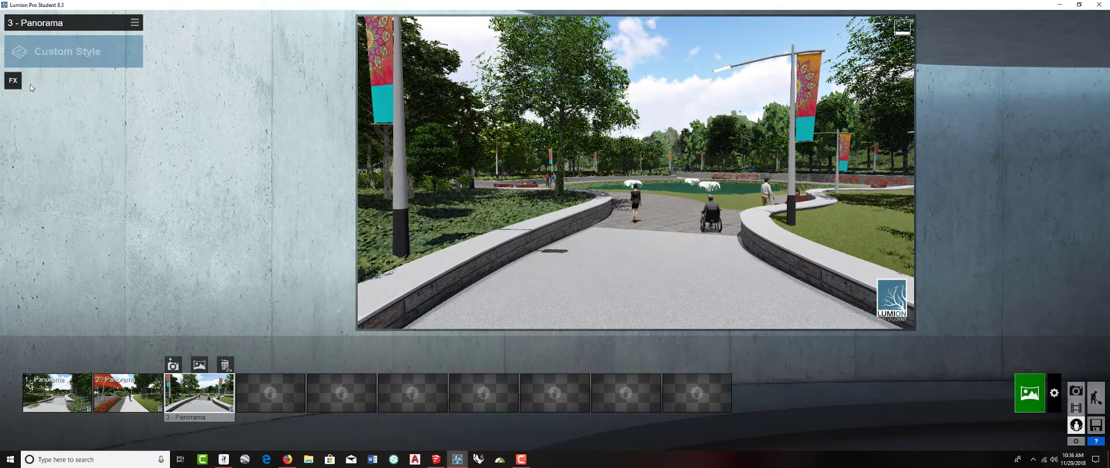
left_click(13, 81)
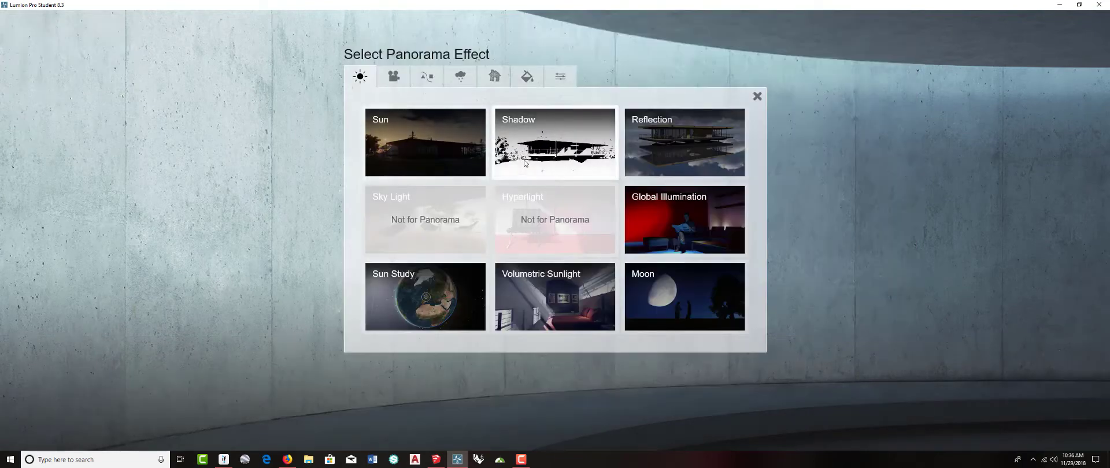
left_click(555, 152)
left_click(127, 222)
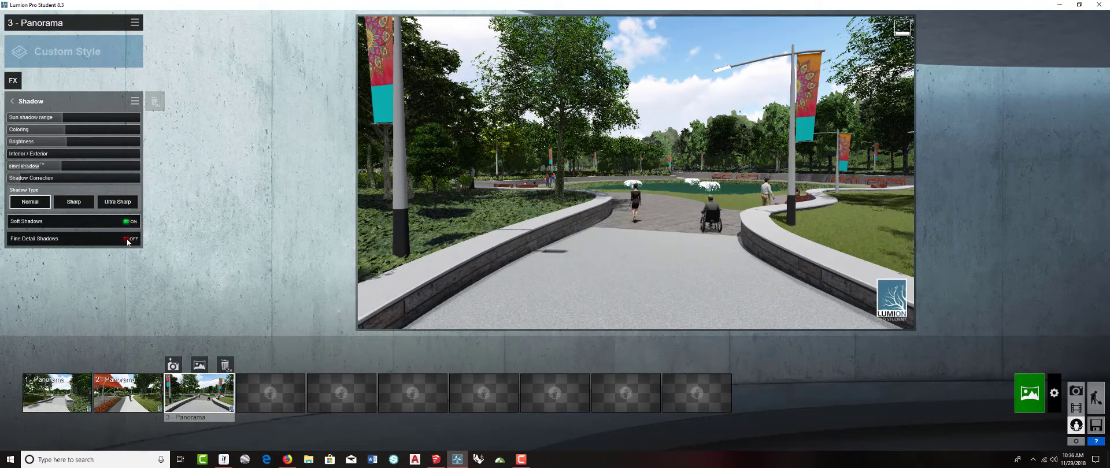
left_click(128, 239)
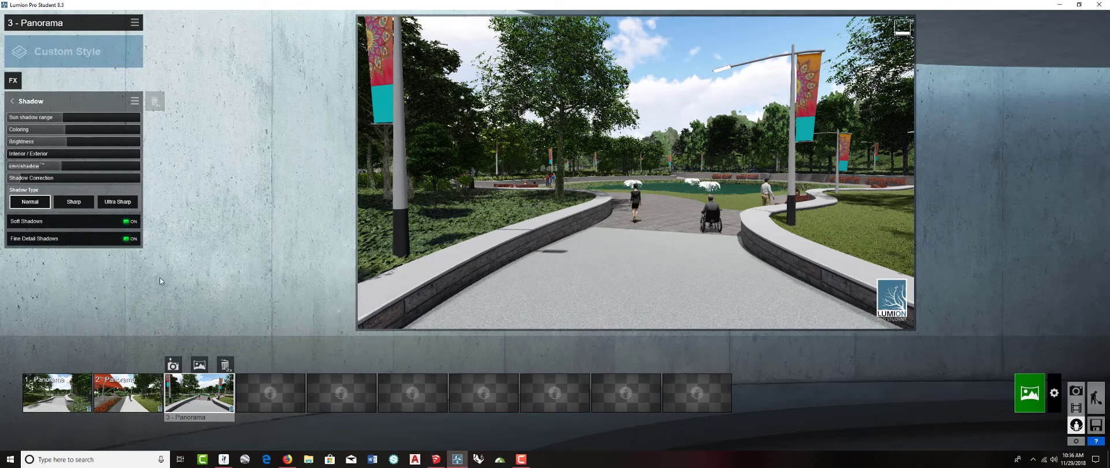
Step: Render all 360 panoramas and upload them to MyLumion under the title Park Panos Final-2, leaving the description empty
left_click(1027, 391)
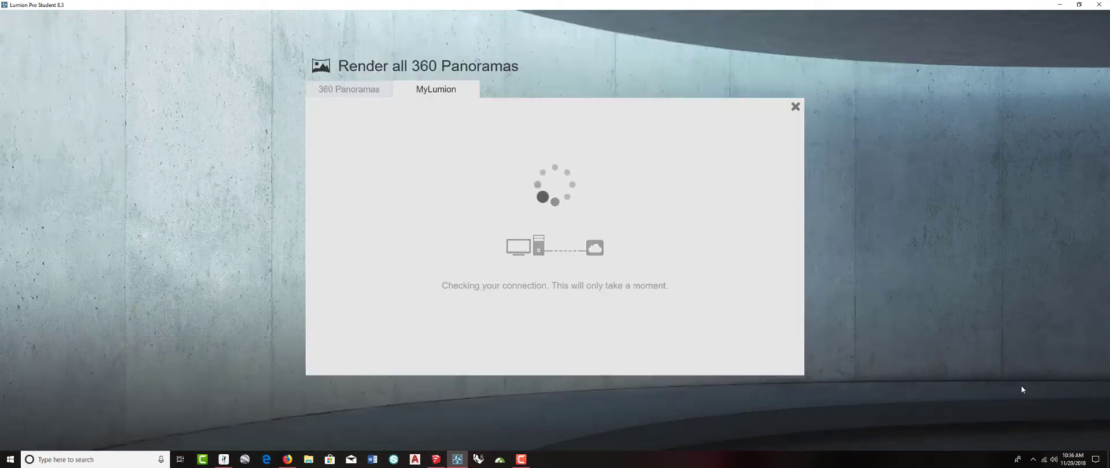
left_click(332, 92)
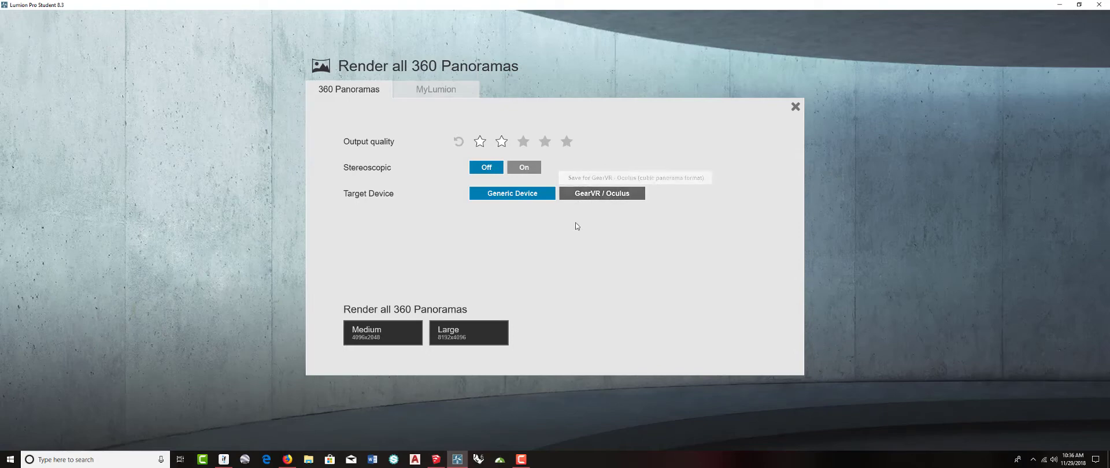
left_click(438, 90)
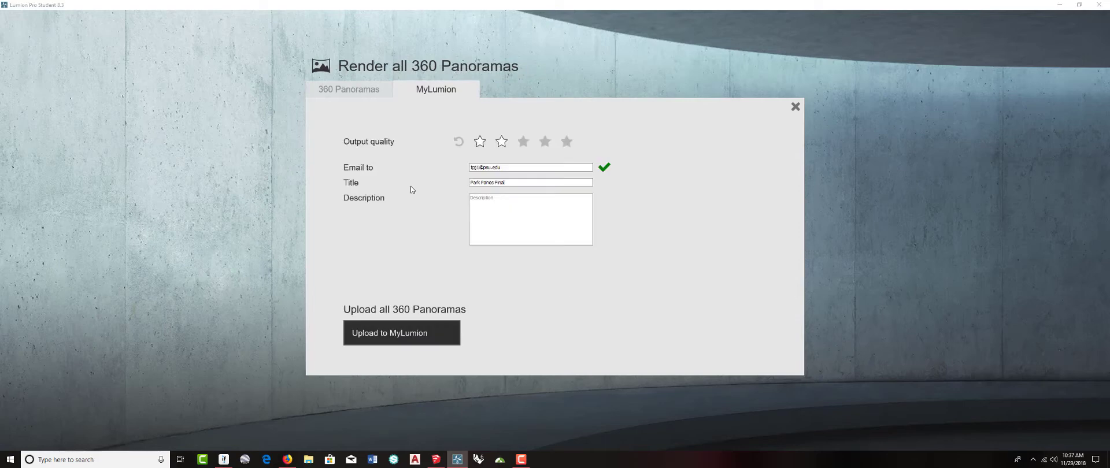
left_click(506, 167)
left_click(506, 182)
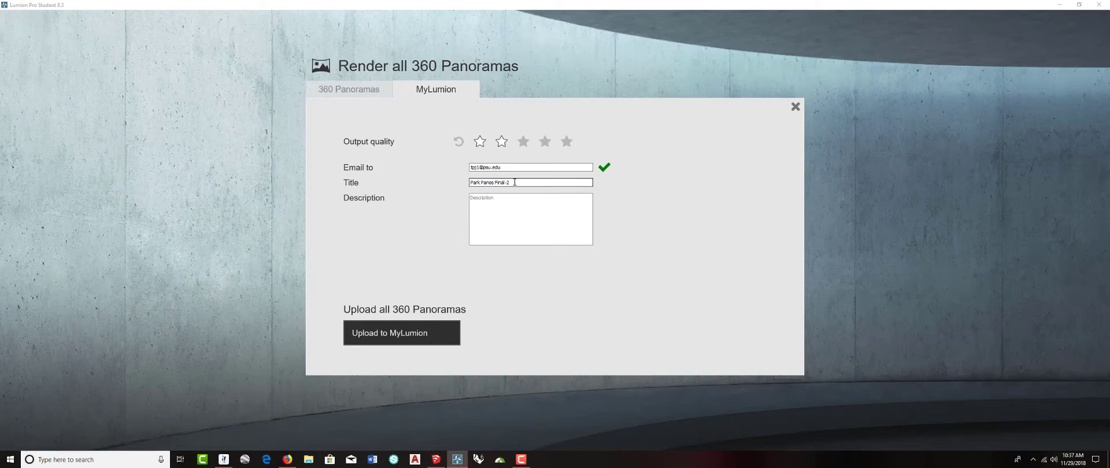
left_click(495, 219)
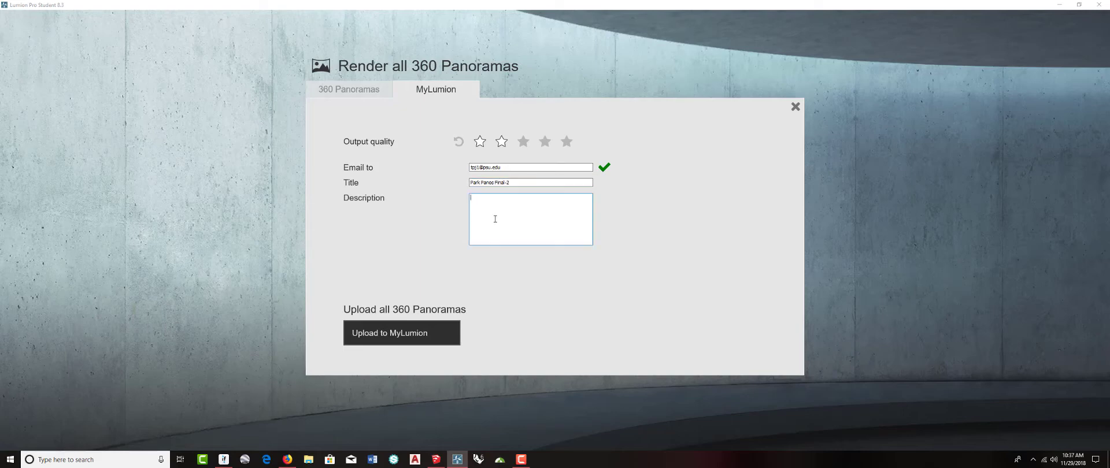
left_click(428, 325)
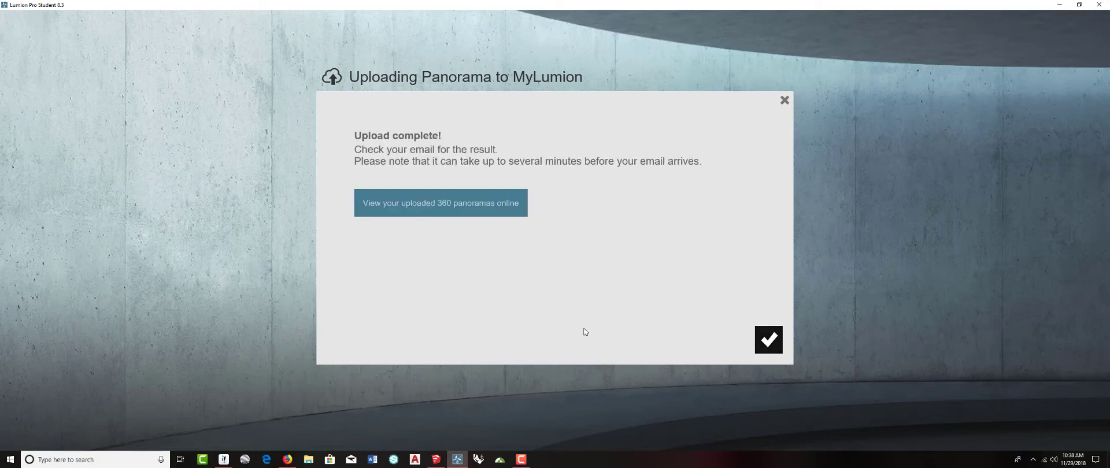
Step: View the uploaded panoramas online in Firefox, turn panorama 1 toward the orange canopies and enable the viewpoints
left_click(399, 204)
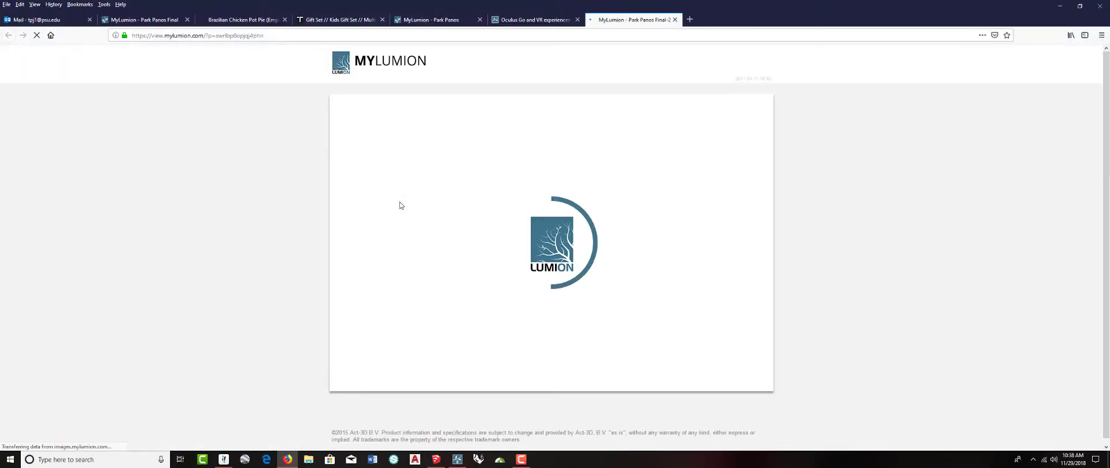
left_click_drag(485, 211, 600, 220)
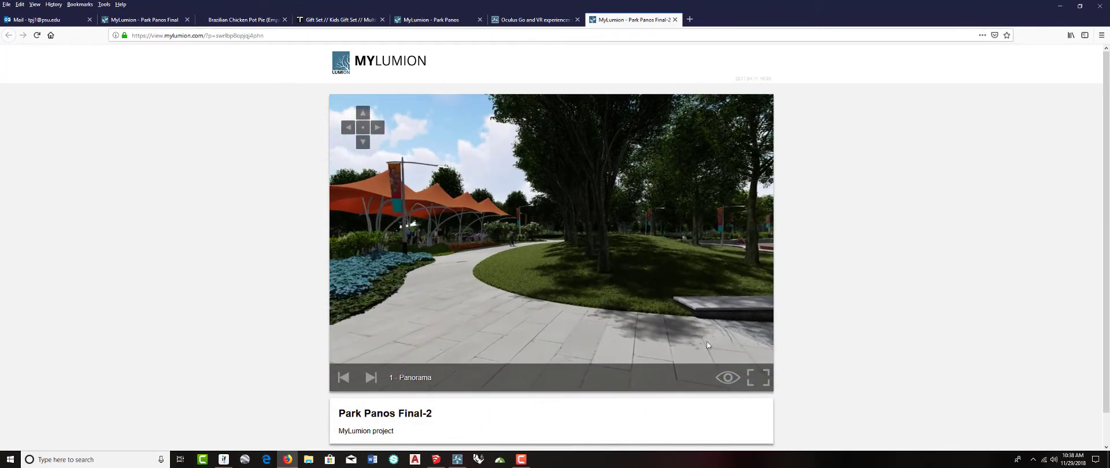
left_click(728, 377)
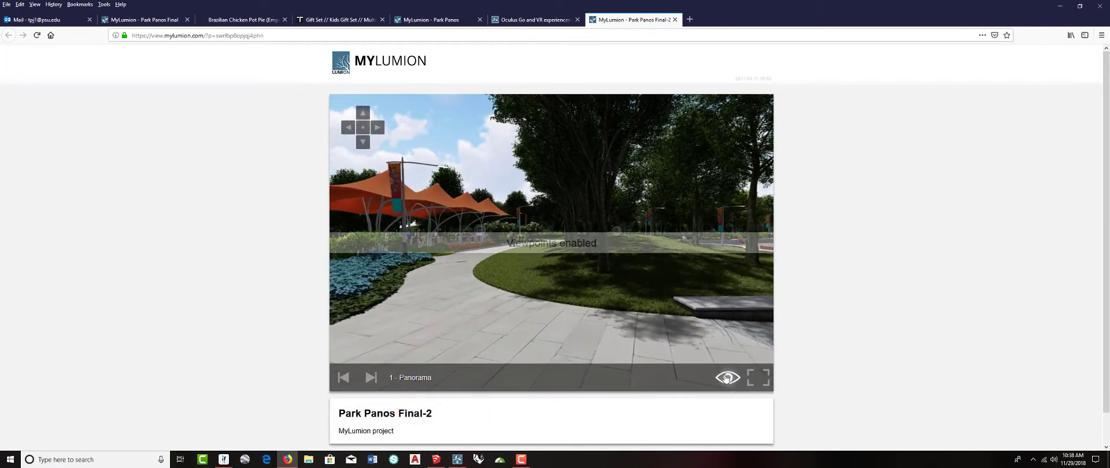
Step: Tour the viewpoints from panorama 1 to 2, on to 3 and back to 1, looking around at each stop
left_click(479, 232)
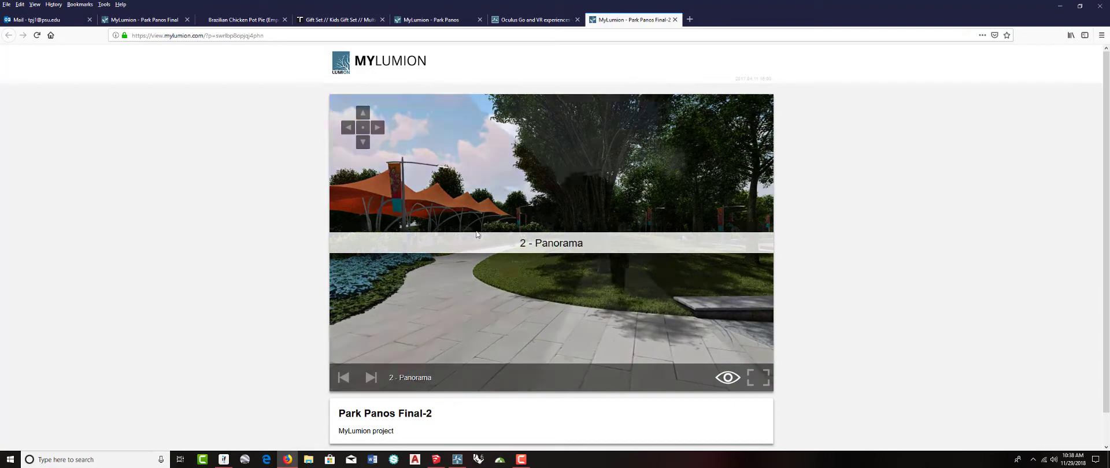
left_click_drag(617, 281, 567, 226)
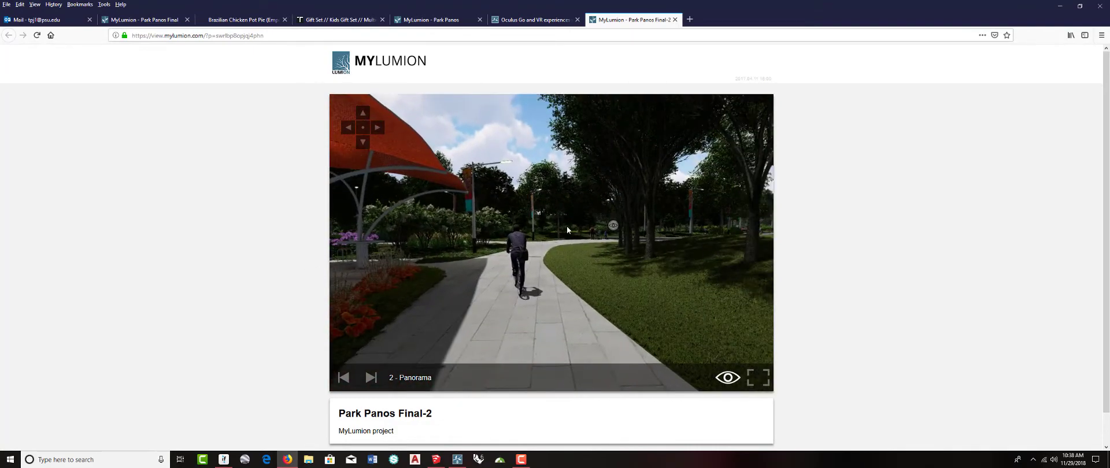
left_click(613, 226)
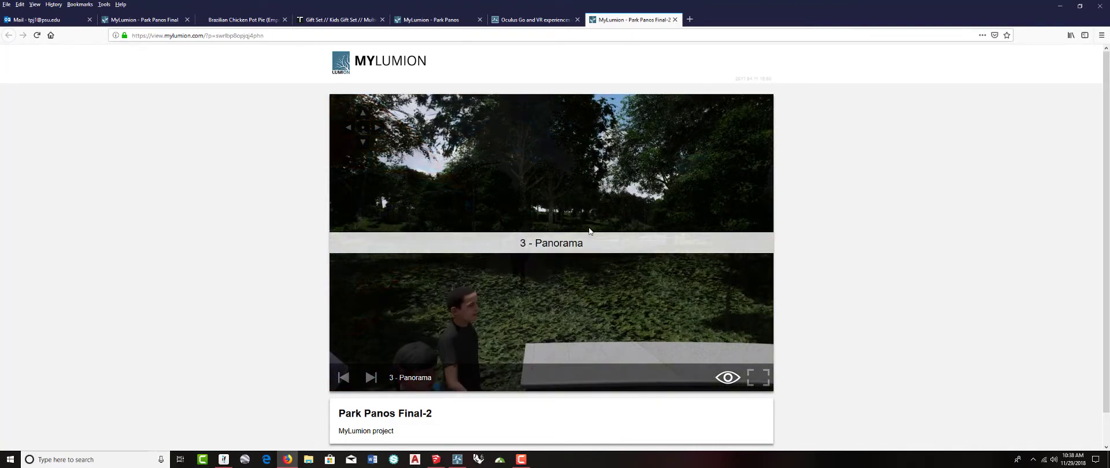
left_click_drag(710, 267, 236, 257)
left_click_drag(685, 251, 520, 252)
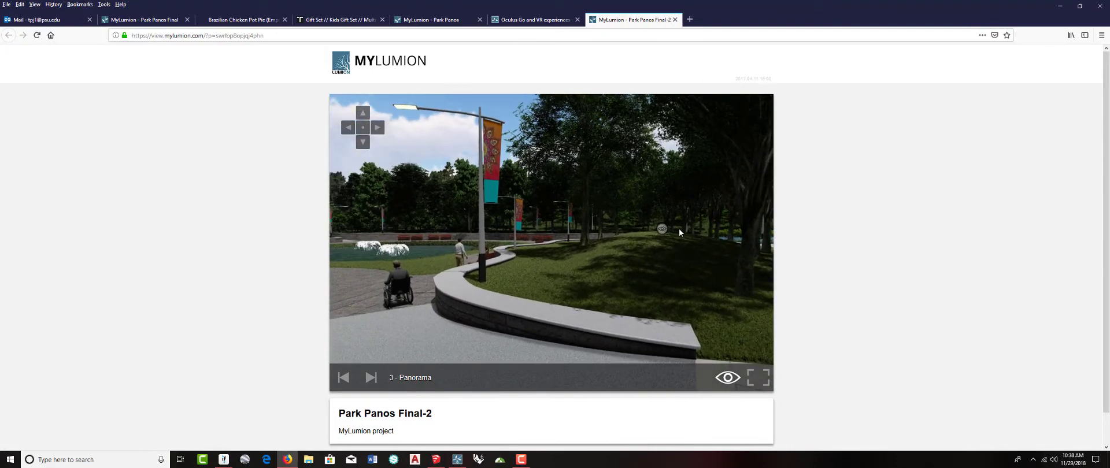
left_click(663, 230)
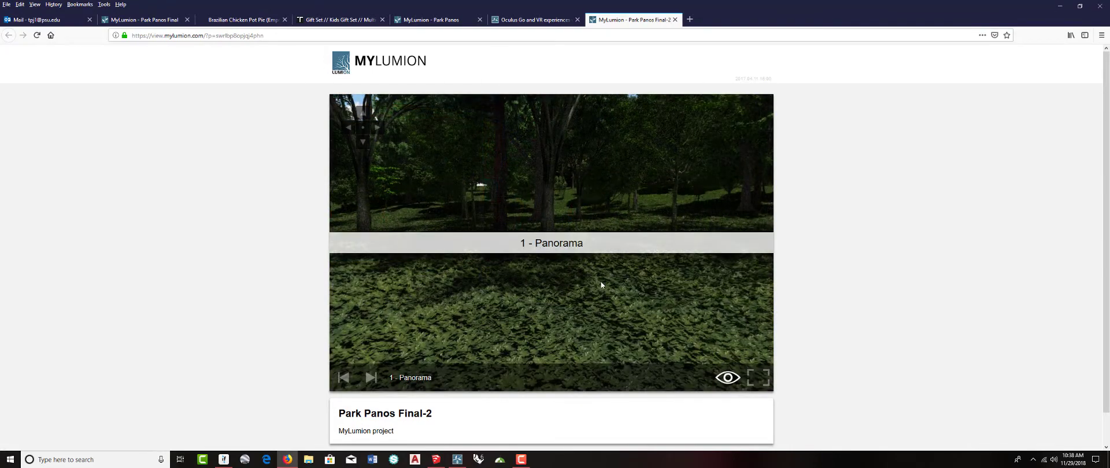
Step: Look around panorama 1 between the pond entrance and the wooded ground cover, ending on the pond entrance
left_click_drag(429, 290, 780, 233)
left_click_drag(449, 249, 772, 233)
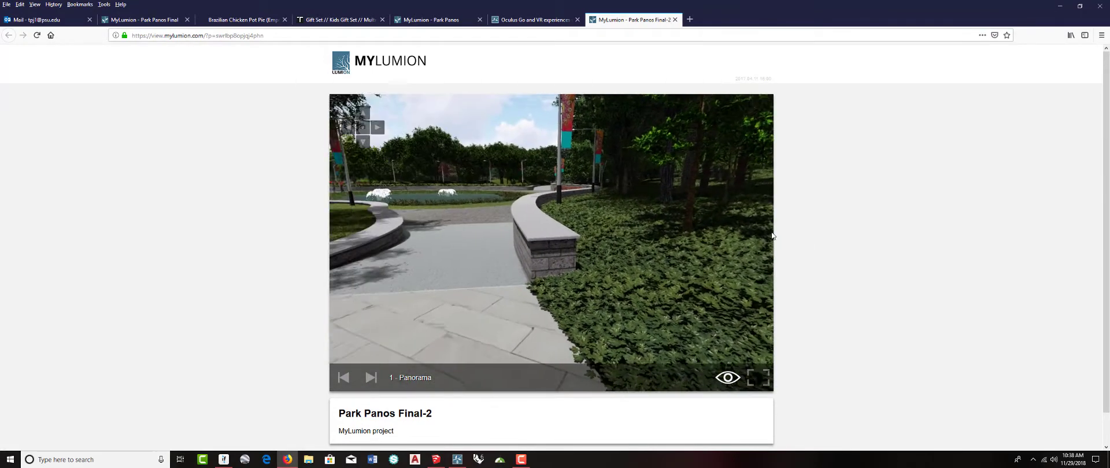
left_click_drag(503, 238, 273, 257)
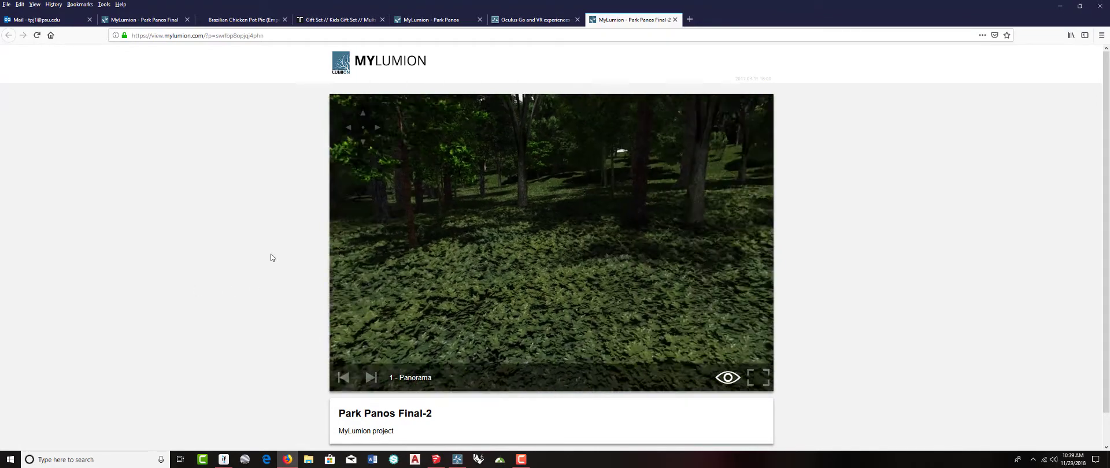
left_click_drag(628, 251, 535, 277)
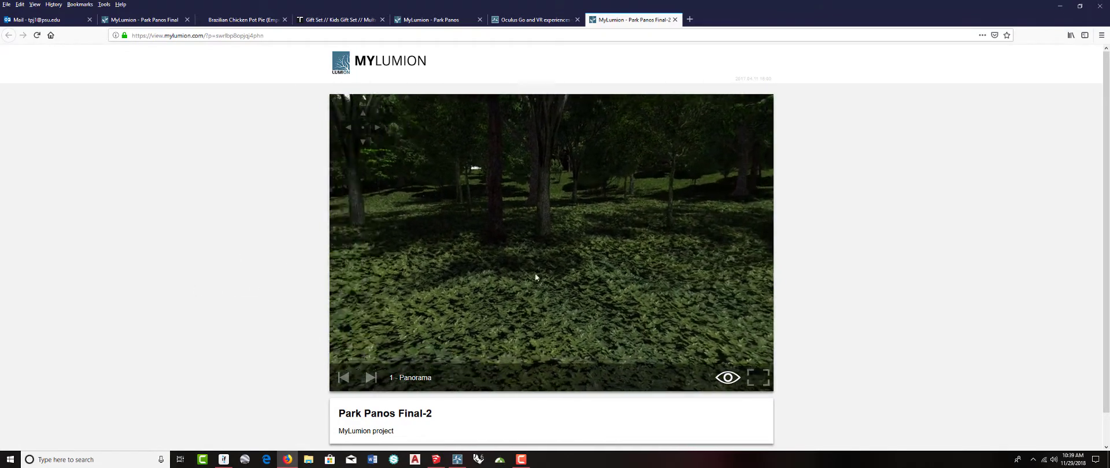
left_click_drag(451, 269, 751, 244)
left_click_drag(519, 262, 714, 255)
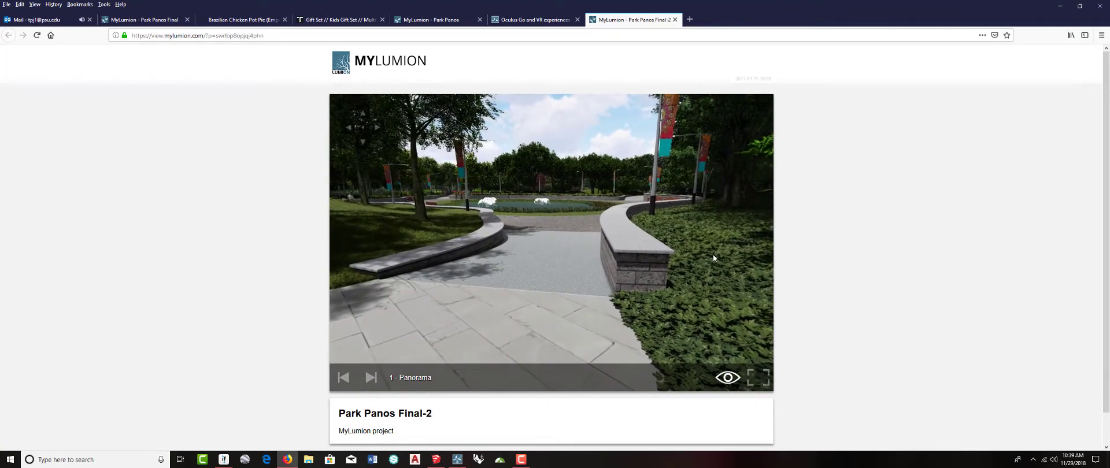
left_click_drag(714, 258, 707, 260)
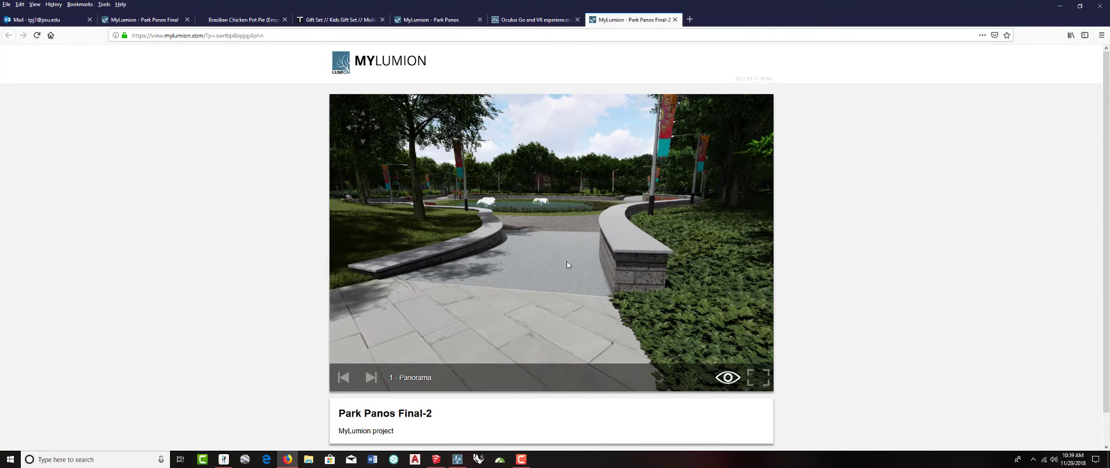
Step: Switch back to Lumion, close the completed upload and open the render settings for panorama 2 alone
left_click(1060, 6)
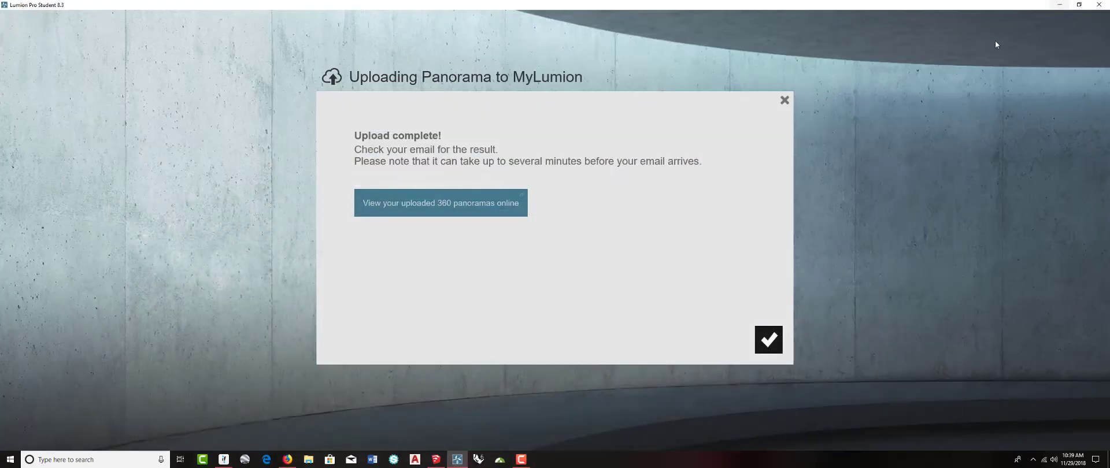
left_click(769, 340)
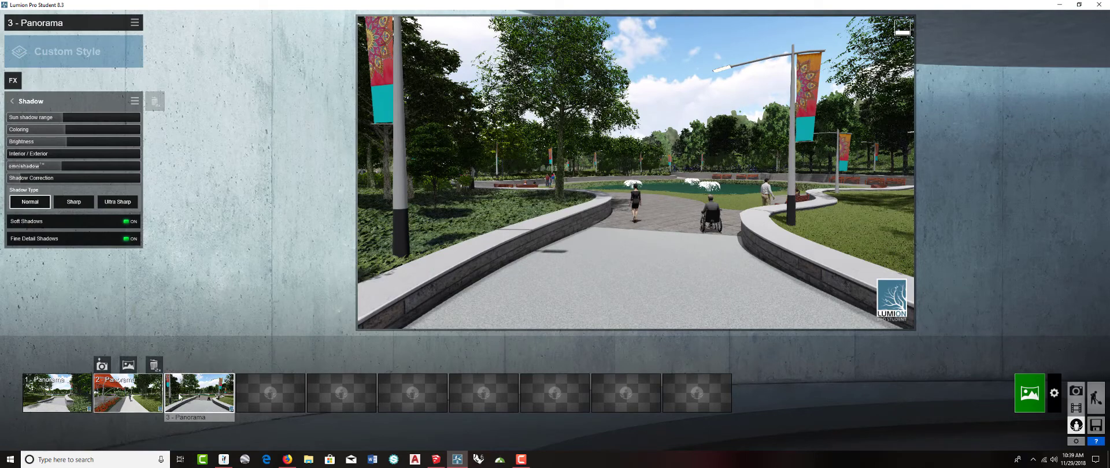
left_click(138, 394)
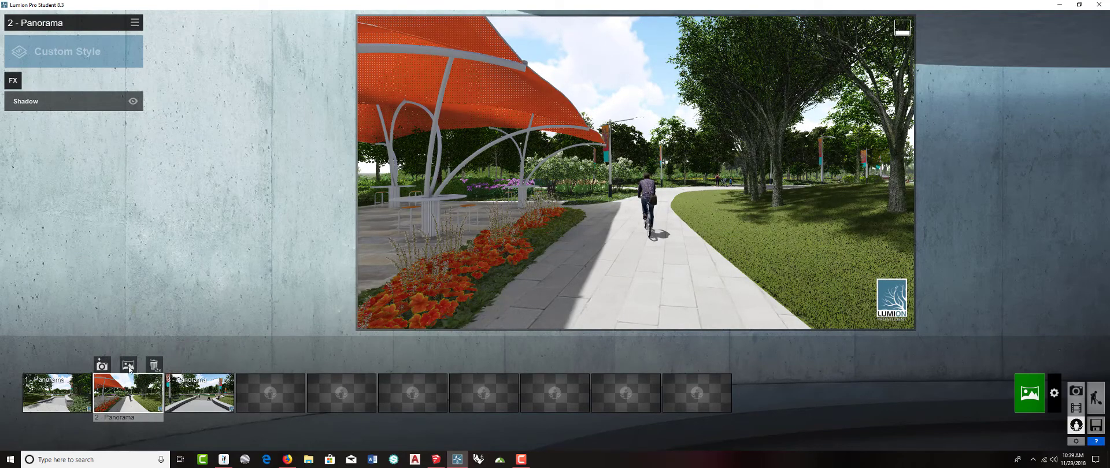
left_click(128, 366)
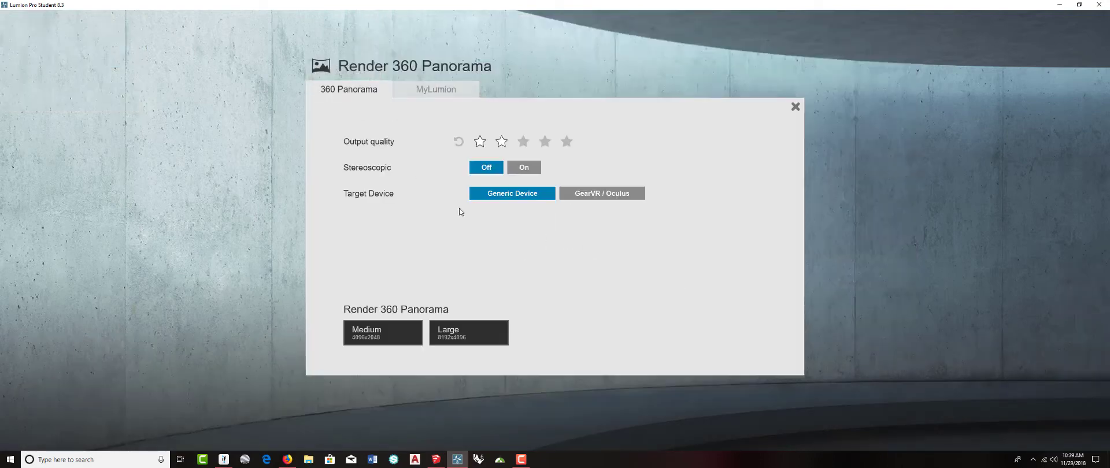
Step: Enable stereoscopic output for the GearVR / Oculus target device, and look at the advanced settings but leave them off
left_click(524, 168)
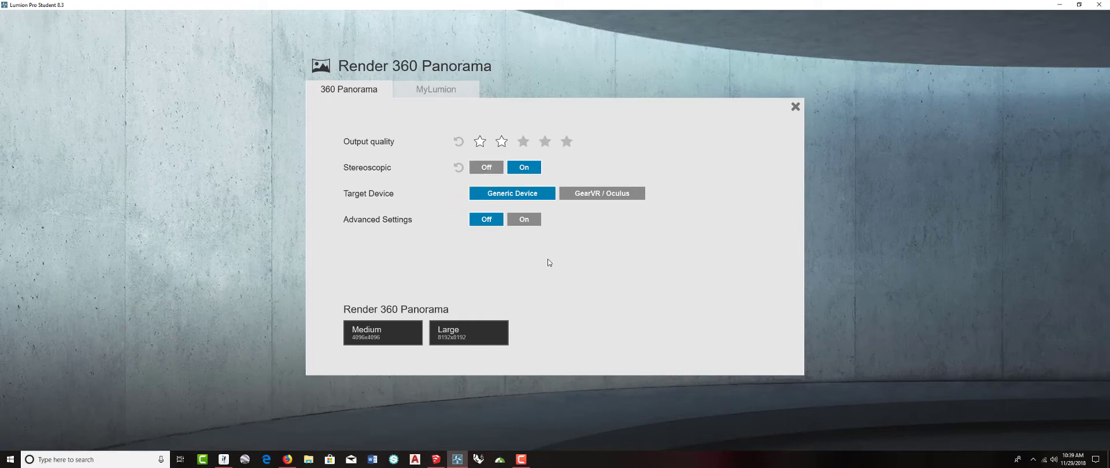
left_click(610, 196)
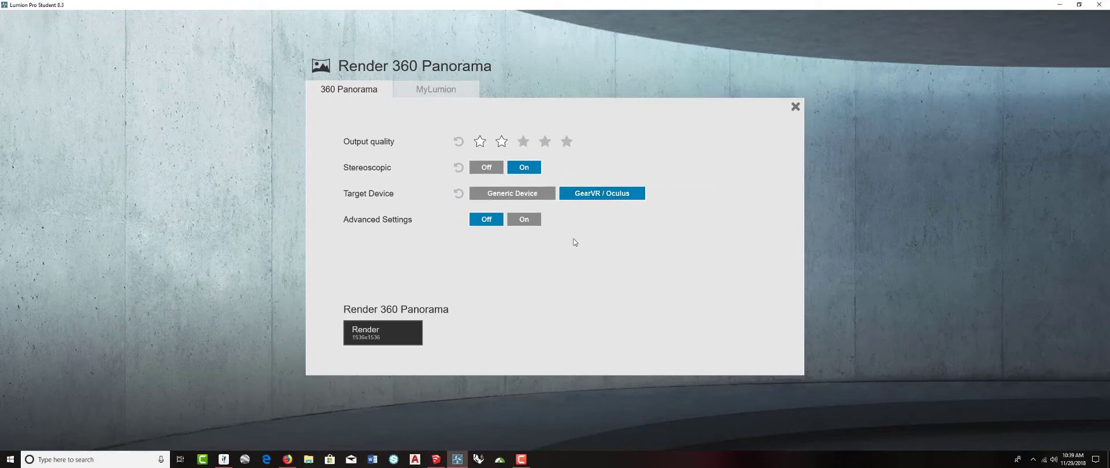
left_click(524, 220)
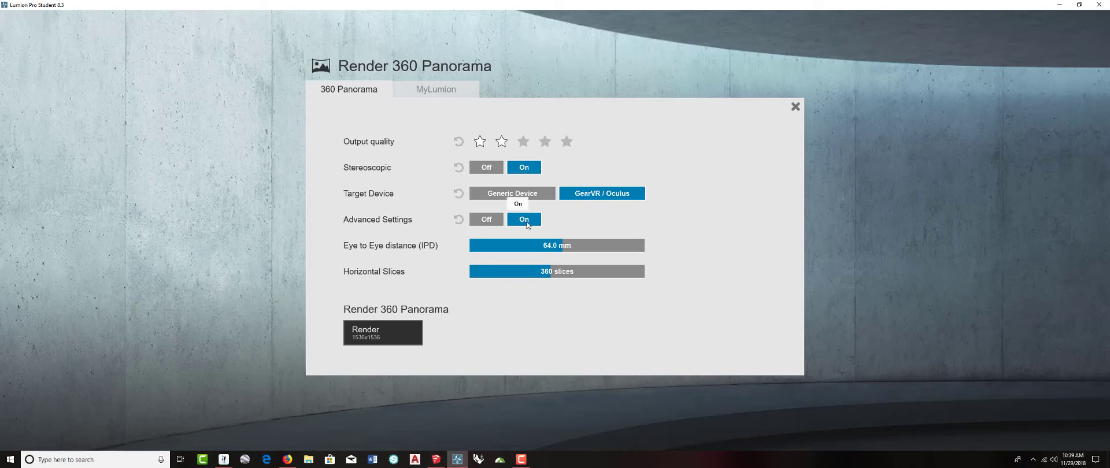
left_click(487, 220)
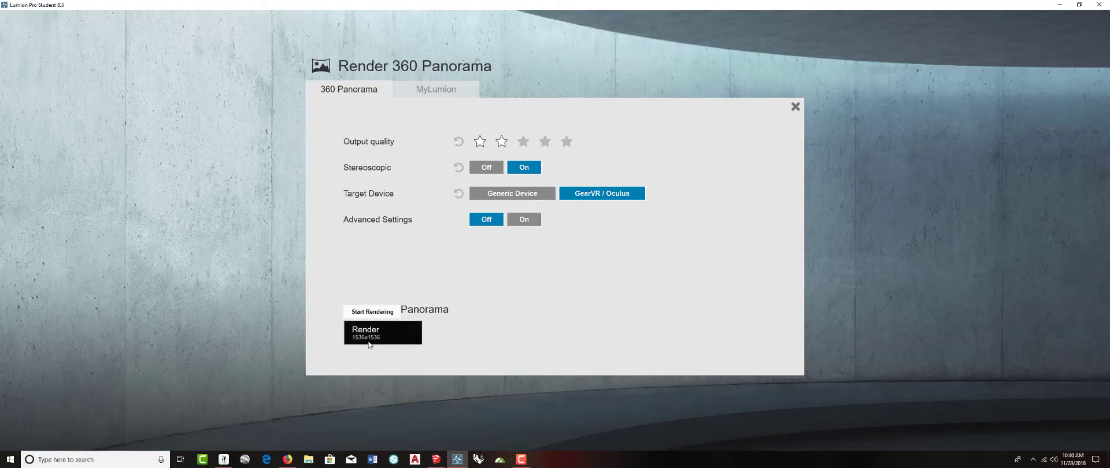
Step: Render the panorama at 1536x1536 and save it as the JPG file Pano 1 in the Lumion Workshop folder
left_click(387, 336)
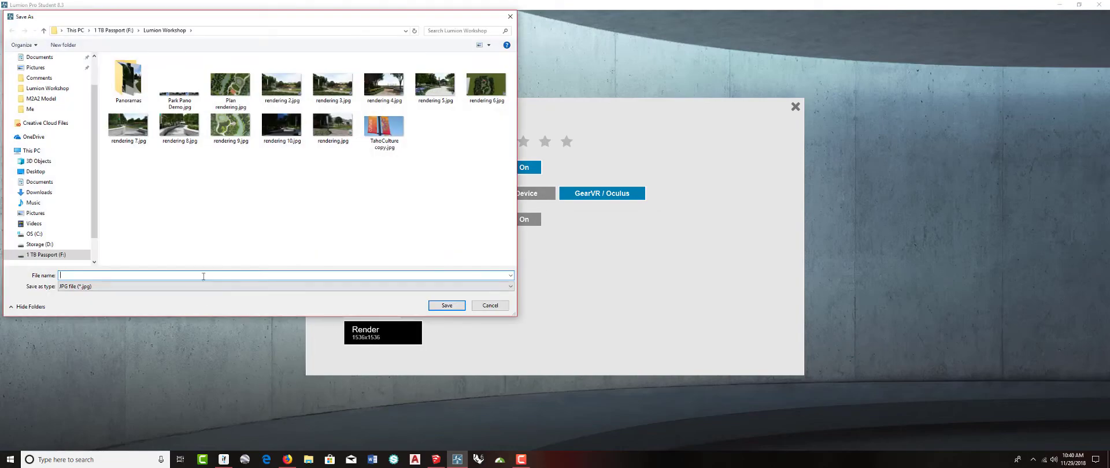
type("Pan")
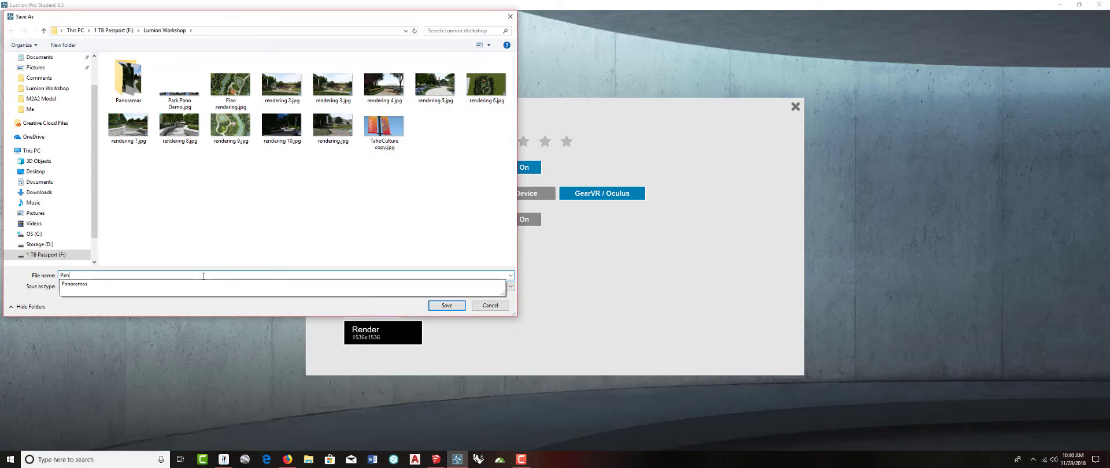
type("o 1")
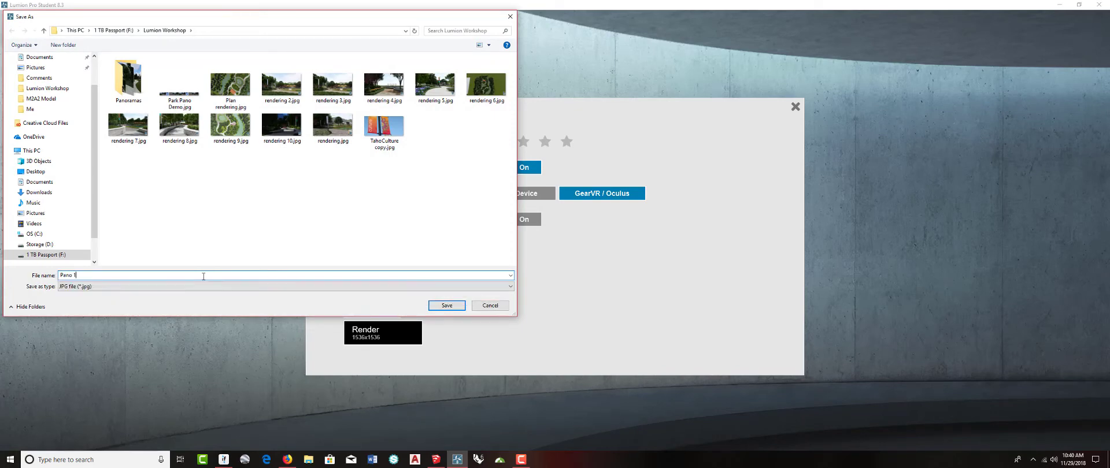
left_click(442, 306)
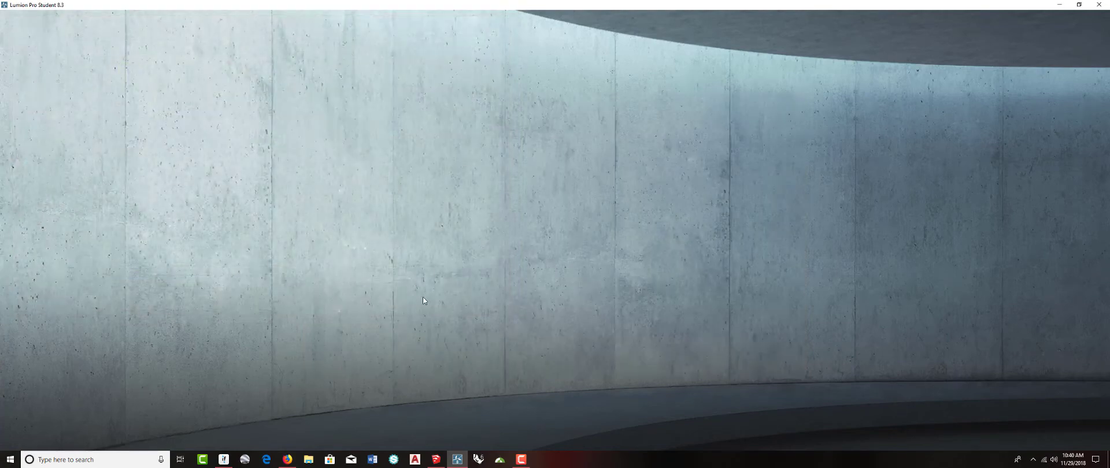